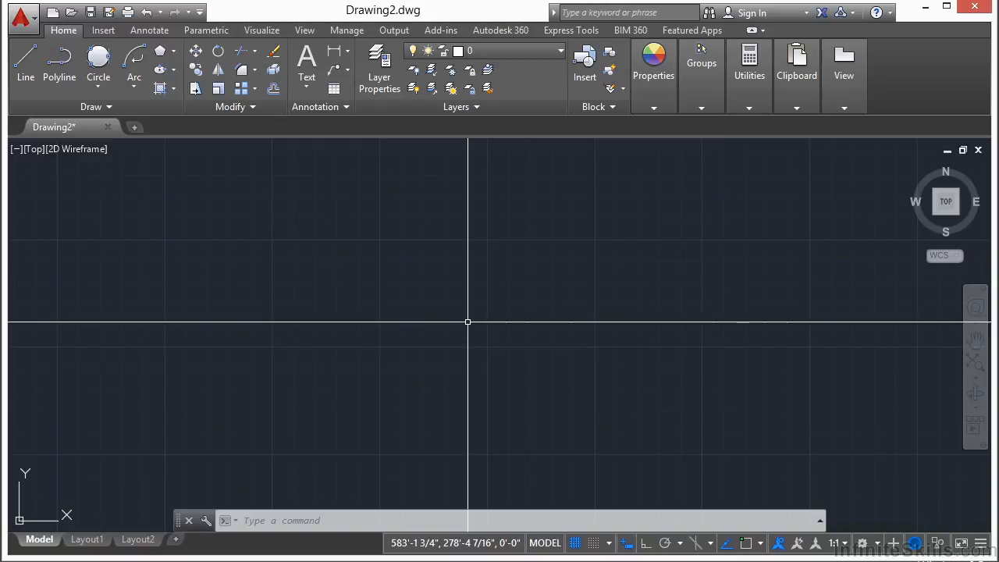
# Draw a freehand rectangle, wider than it is tall, in the upper-left area of the drawing by picking two opposite corners
pyautogui.click(173, 54)
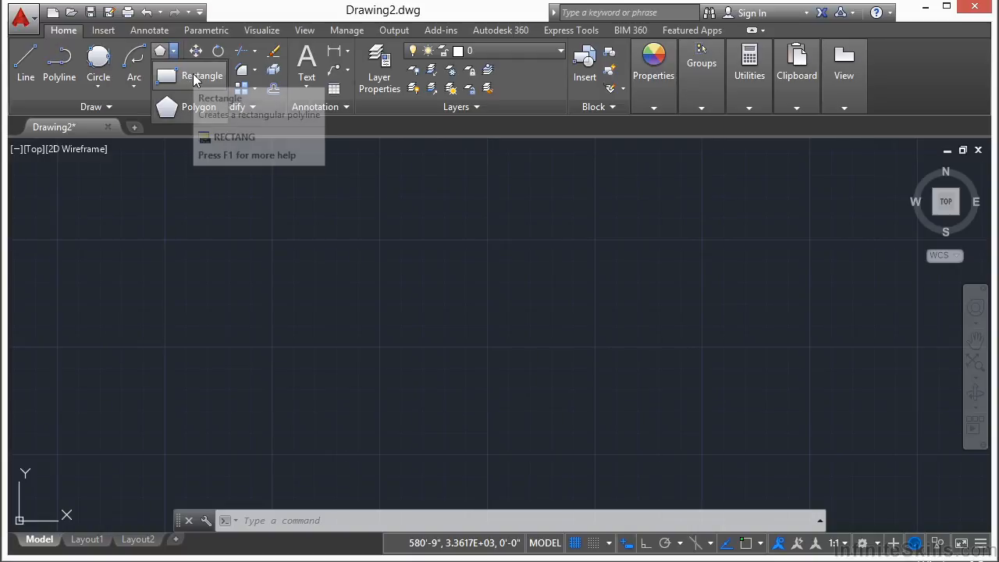
pyautogui.click(194, 77)
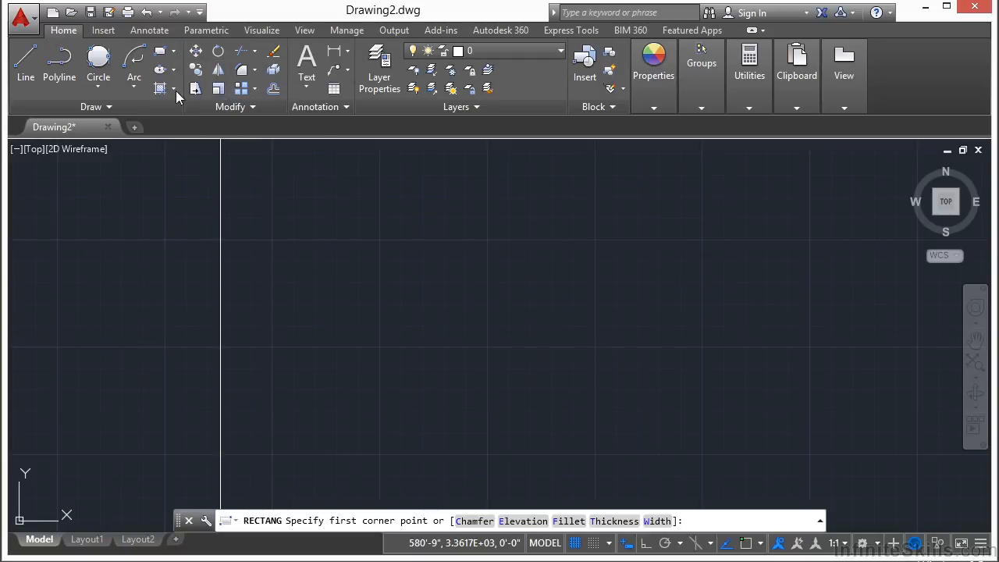
pyautogui.click(254, 202)
pyautogui.click(457, 292)
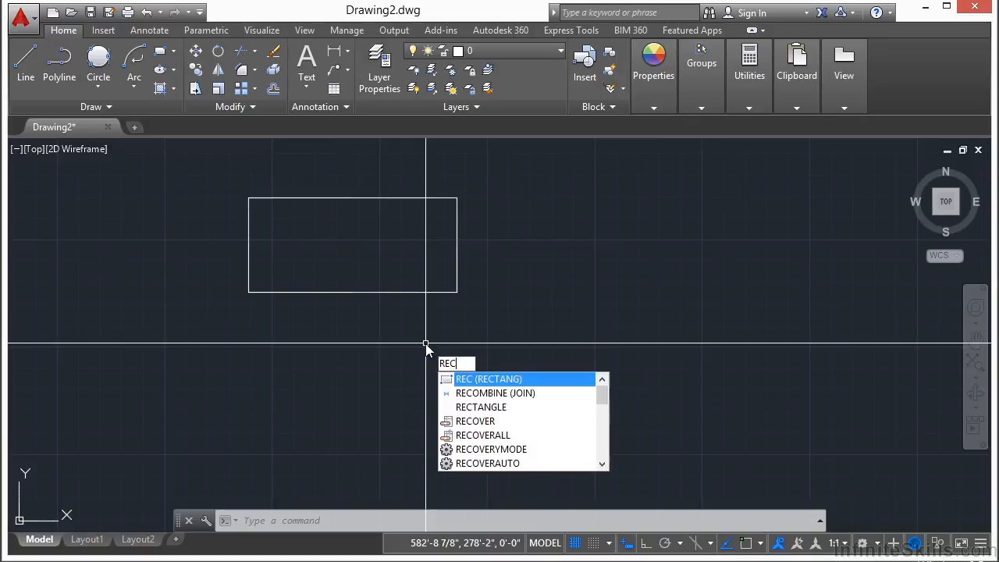
# Draw a second rectangle to the right of the first one, 24 inches wide and 12 inches high
pyautogui.press('Return')
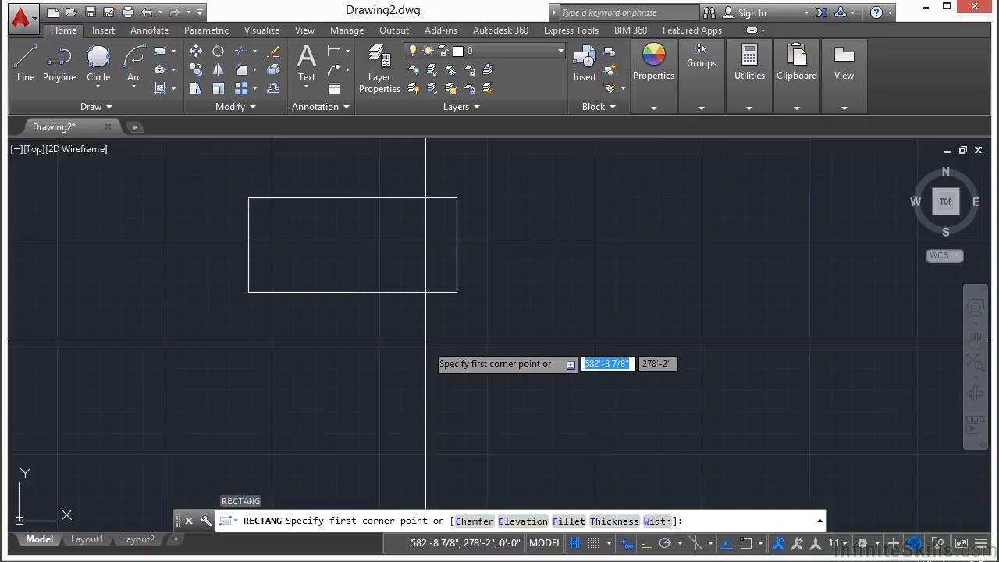
pyautogui.moveTo(408, 323); pyautogui.dragTo(181, 341, button='middle')
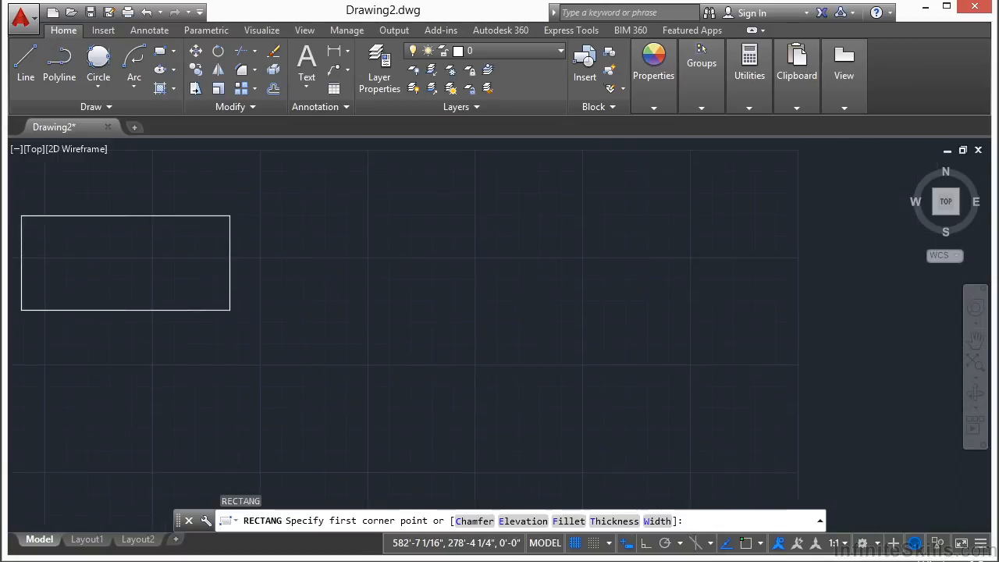
pyautogui.click(320, 212)
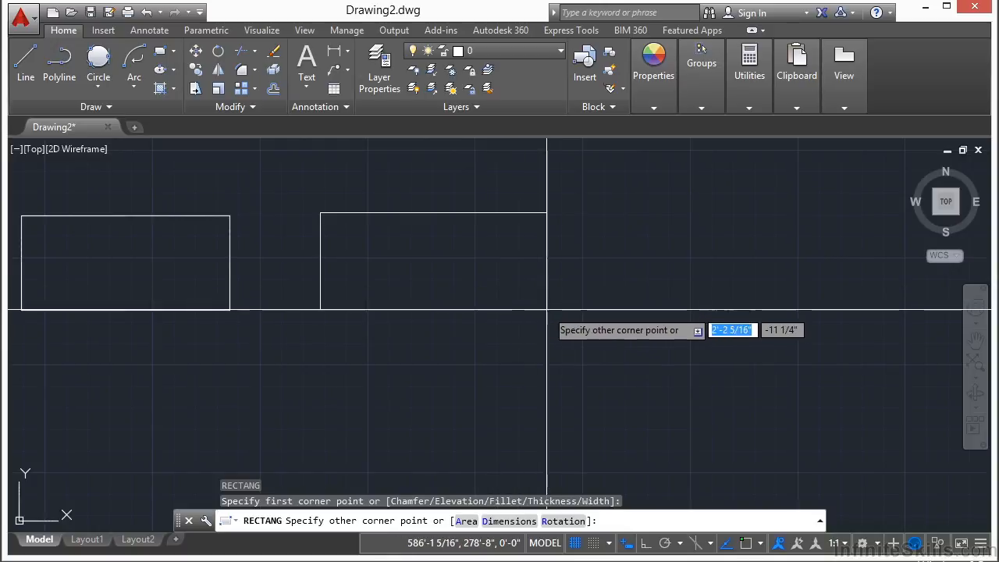
pyautogui.write('24')
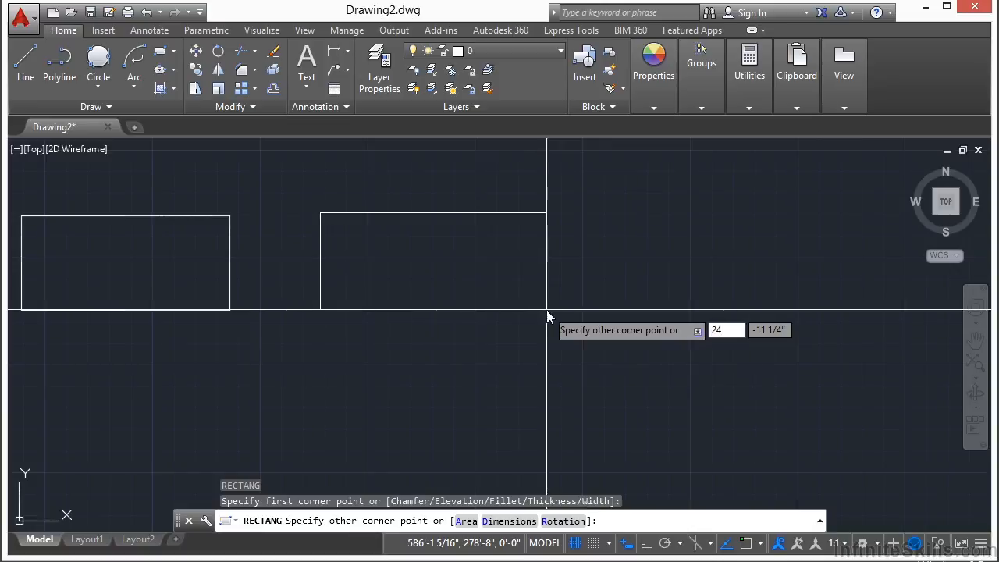
pyautogui.press('Tab')
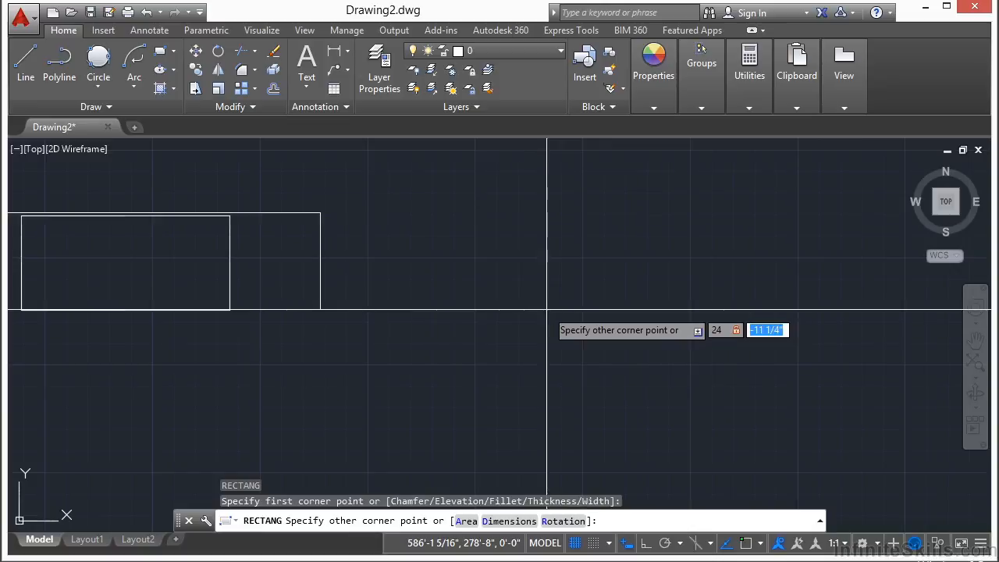
pyautogui.write('12')
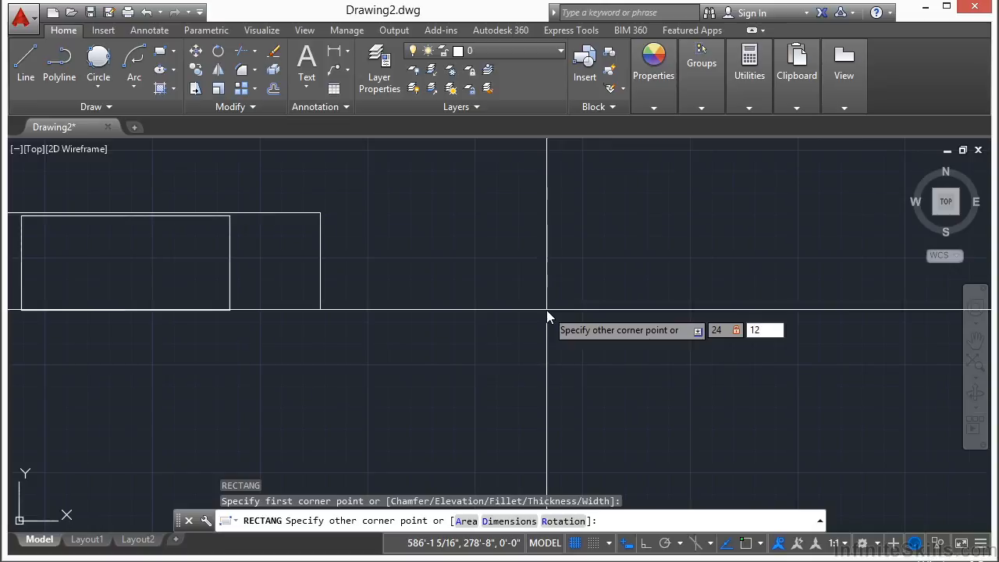
pyautogui.press('Return')
# Add a vertex at the midpoint of the 24 by 12 inch rectangle's top edge and place it above to form a peak
pyautogui.moveTo(486, 210); pyautogui.dragTo(484, 366, button='middle')
pyautogui.click(486, 266)
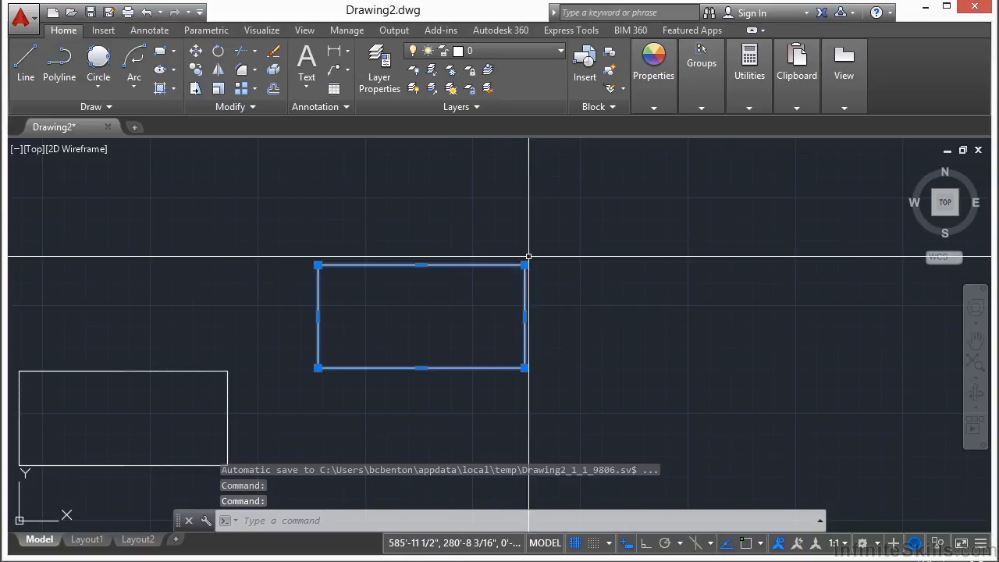
pyautogui.moveTo(524, 368)
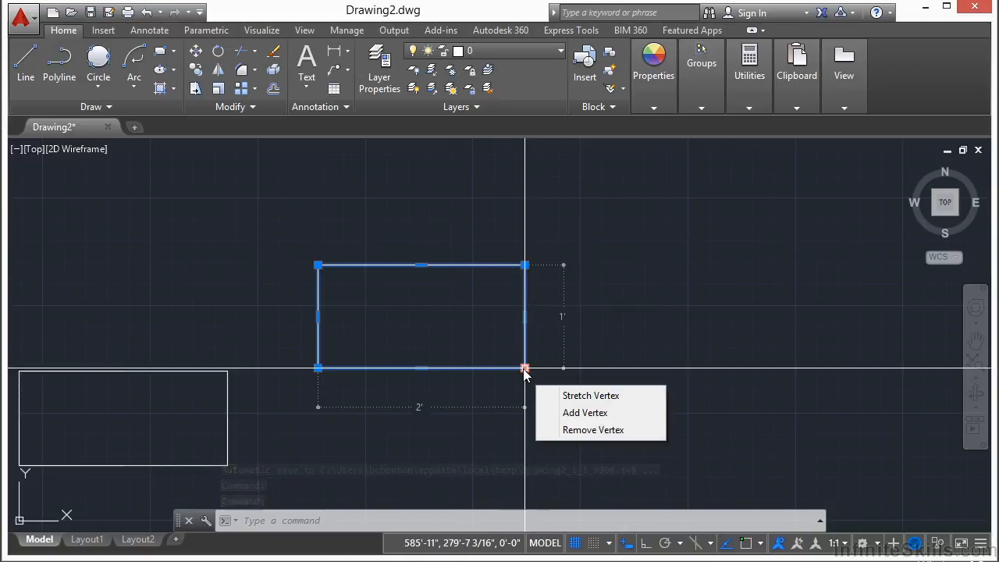
pyautogui.moveTo(424, 266)
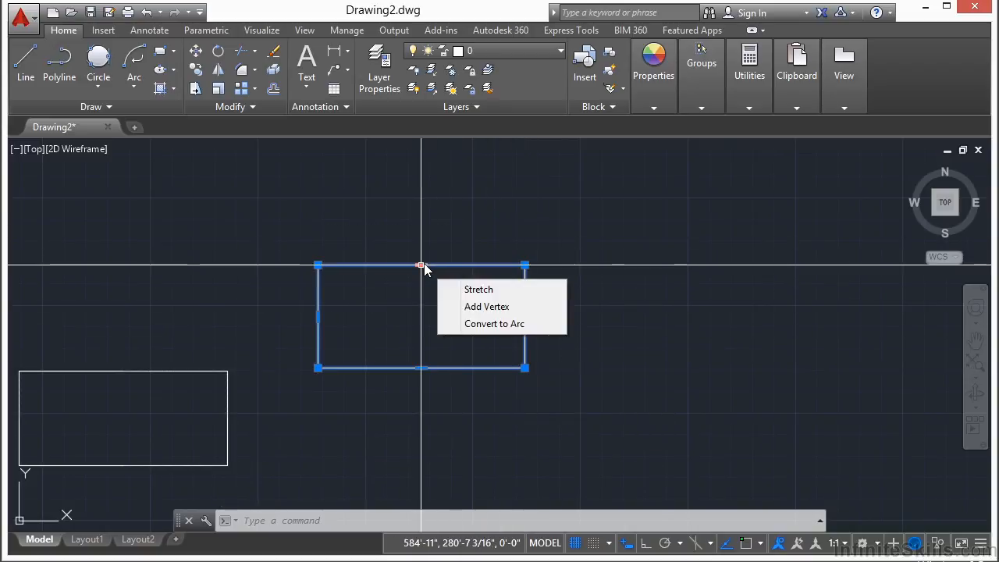
pyautogui.click(490, 310)
pyautogui.click(424, 222)
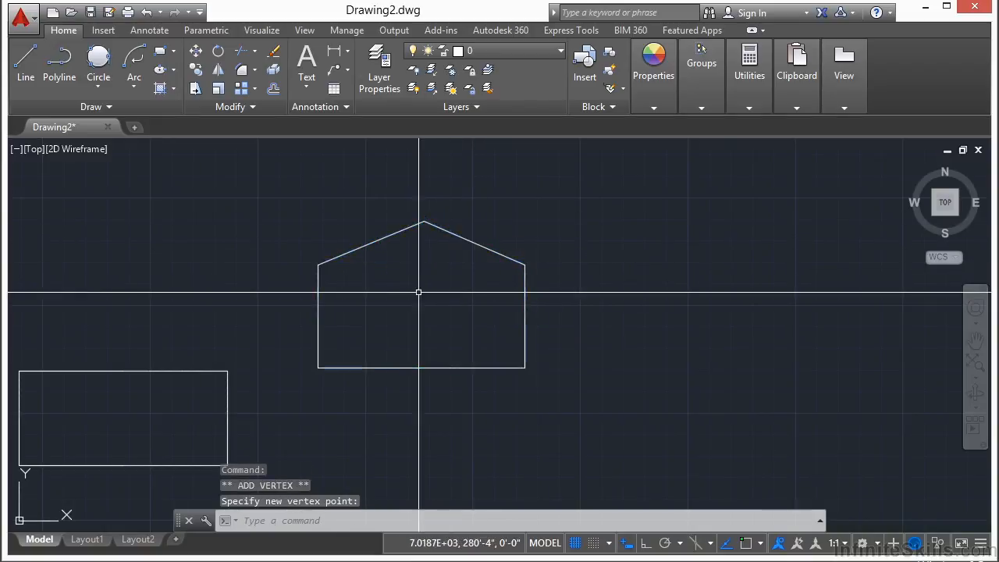
pyautogui.press('Escape')
# Draw a rectangle with both chamfer distances set to 5 inches to the right of the house-shaped outline
pyautogui.scroll(-4, 415, 286)
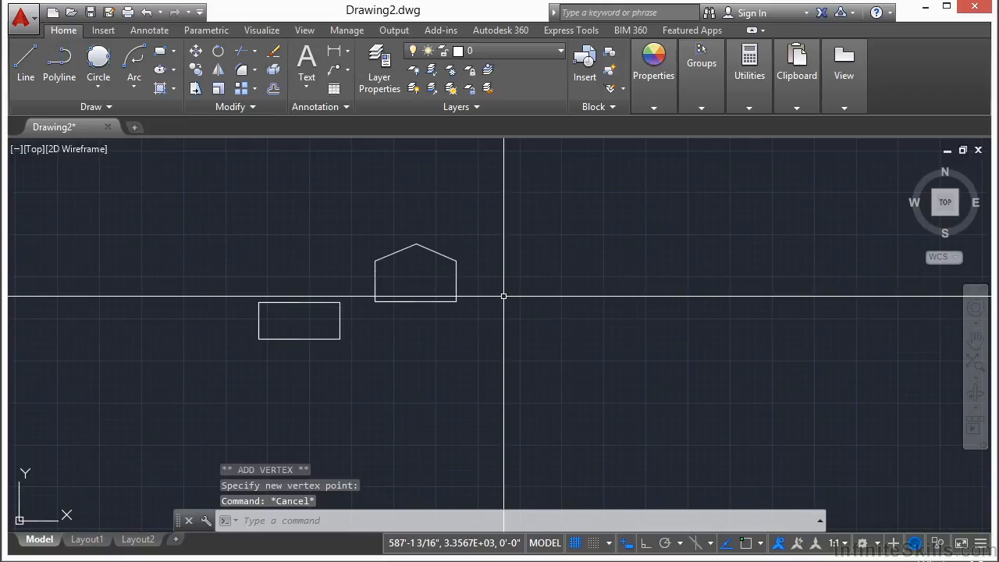
pyautogui.write('rec')
pyautogui.press('Return')
pyautogui.moveTo(531, 292); pyautogui.dragTo(361, 239, button='middle')
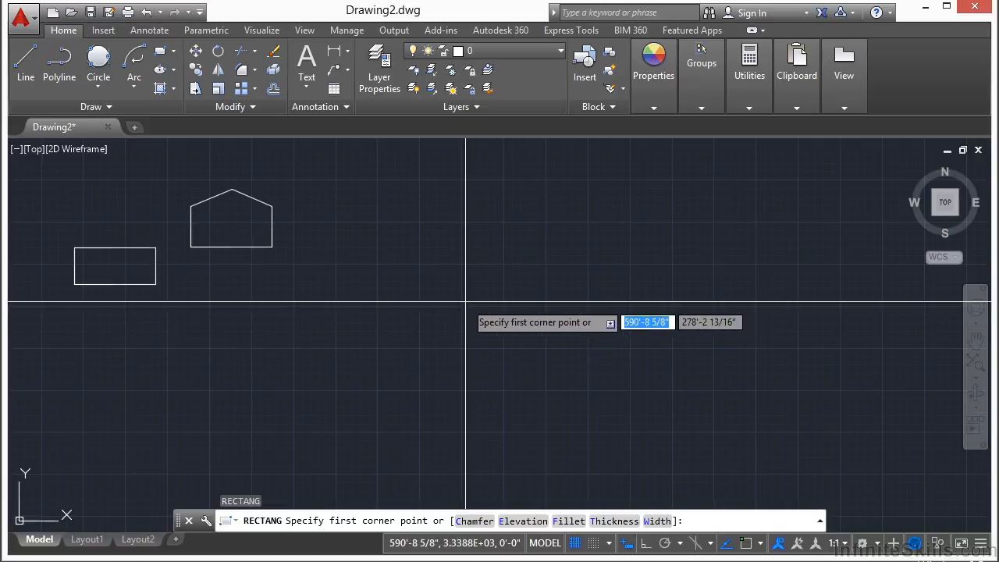
pyautogui.write('c')
pyautogui.press('Return')
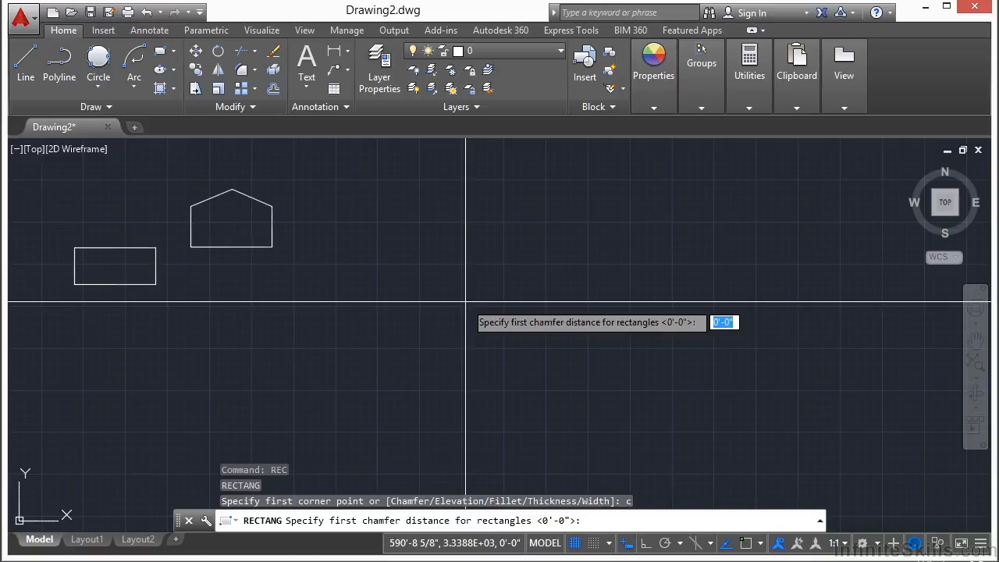
pyautogui.press('Return')
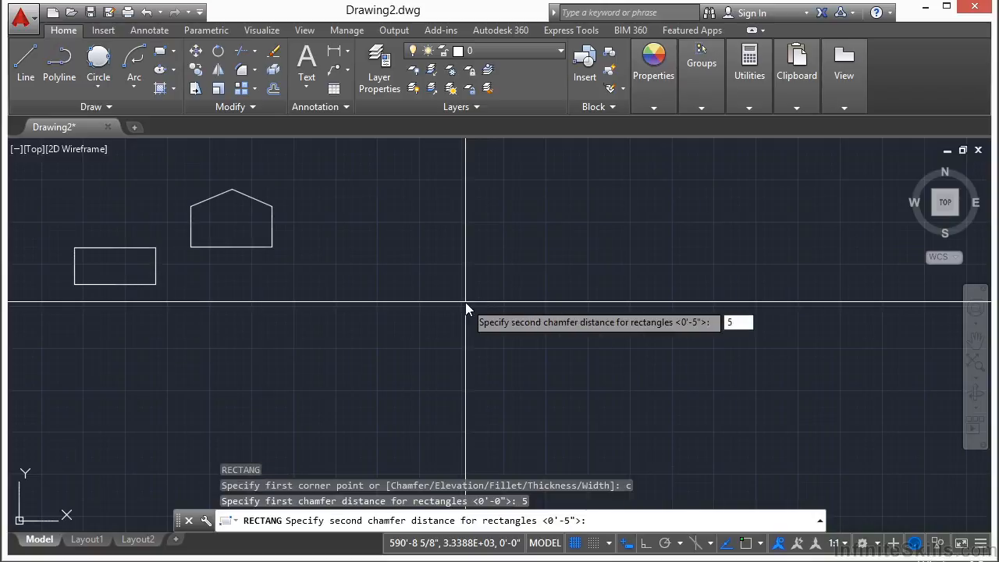
pyautogui.press('Return')
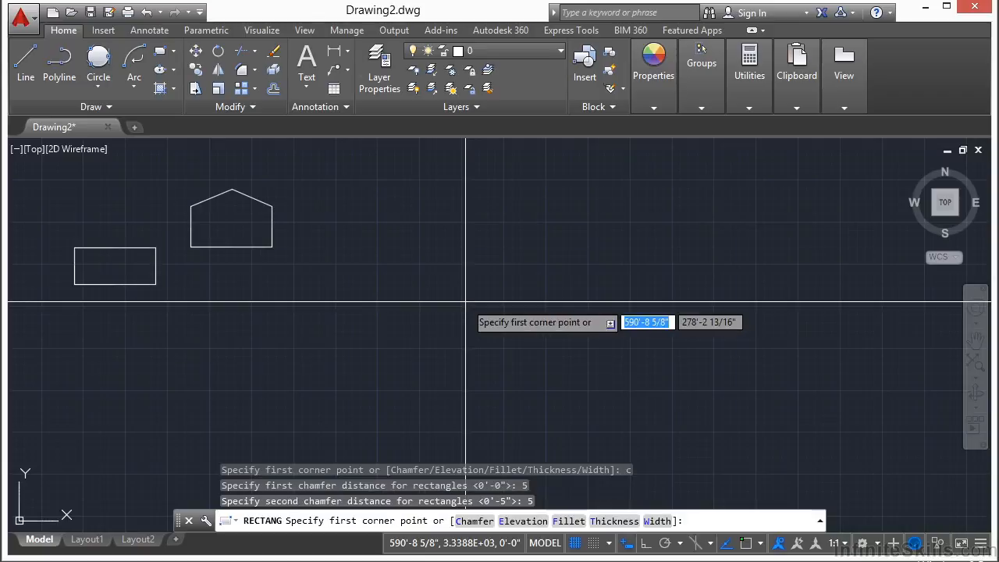
pyautogui.click(360, 346)
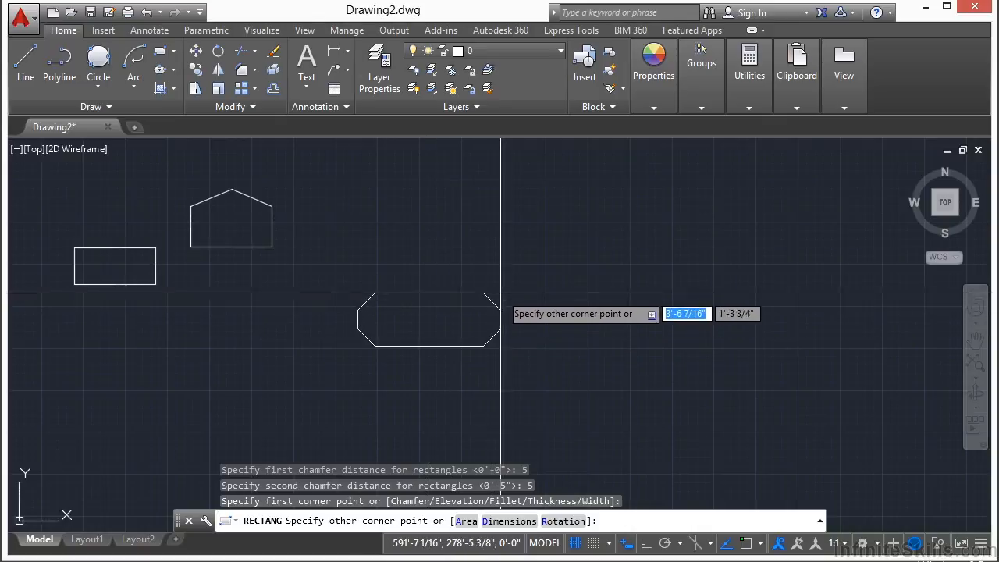
pyautogui.click(525, 248)
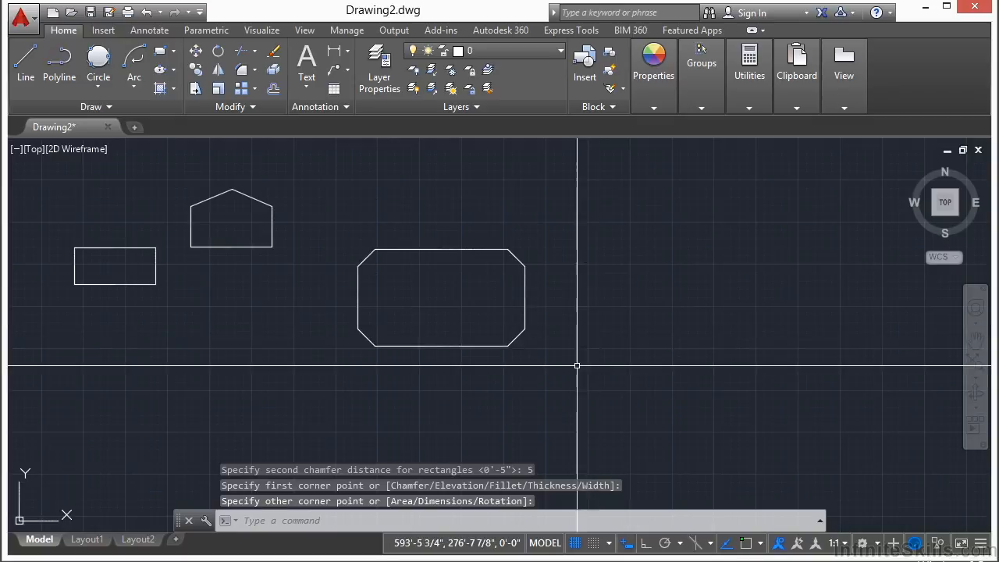
# Draw another rectangle to the right of the chamfered one, with chamfer distances of 10 and 5 inches
pyautogui.press('Return')
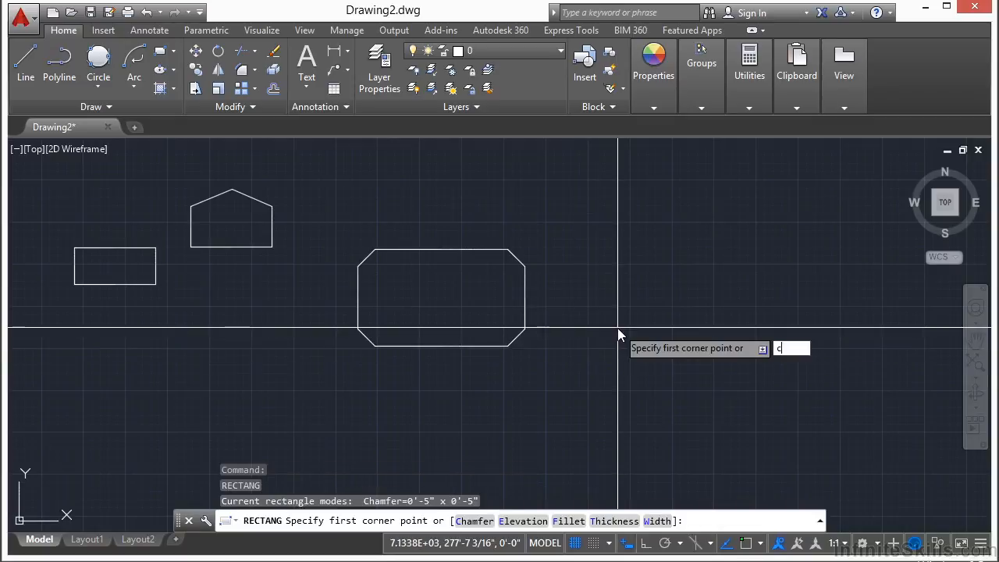
pyautogui.press('Return')
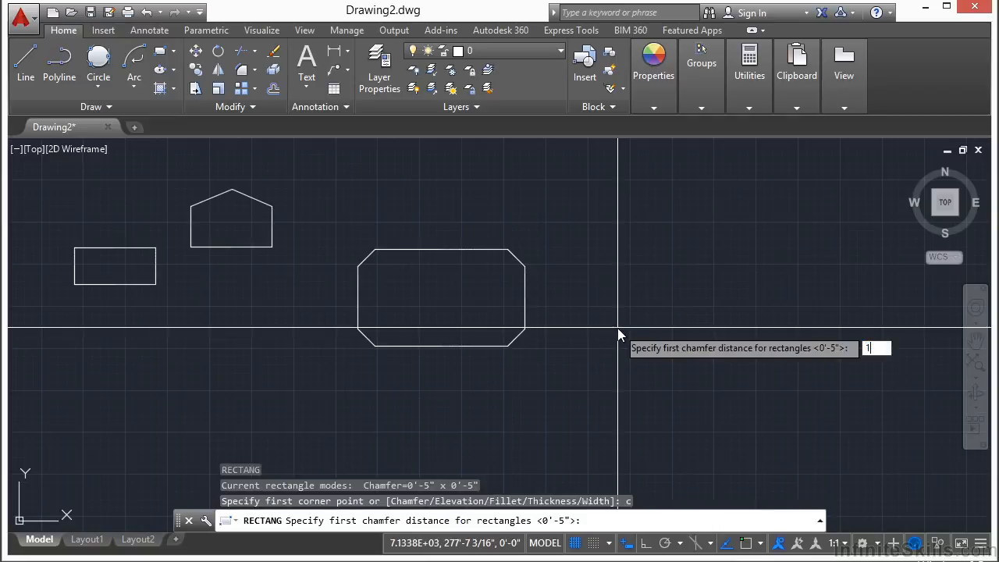
pyautogui.write('10')
pyautogui.press('Return')
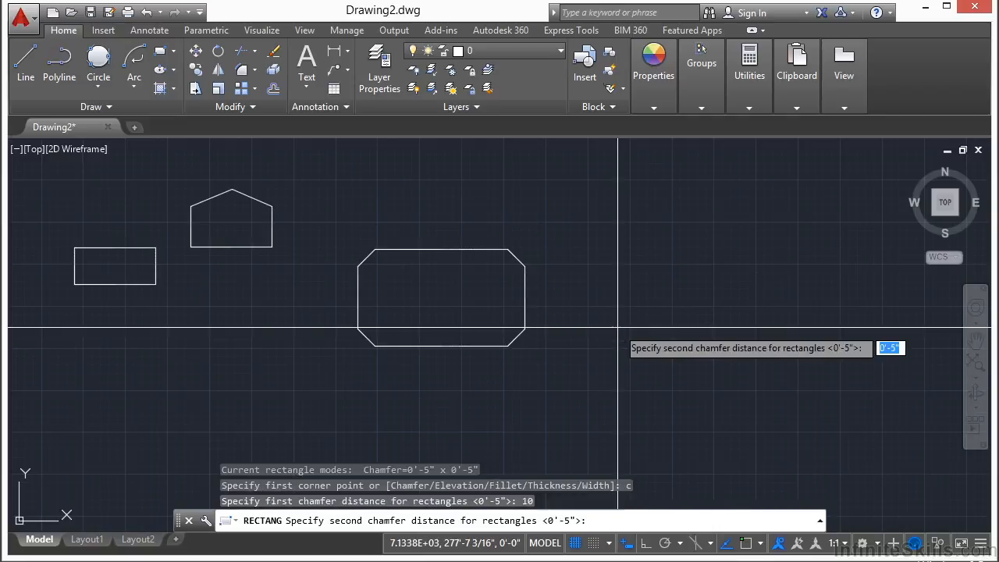
pyautogui.press('Return')
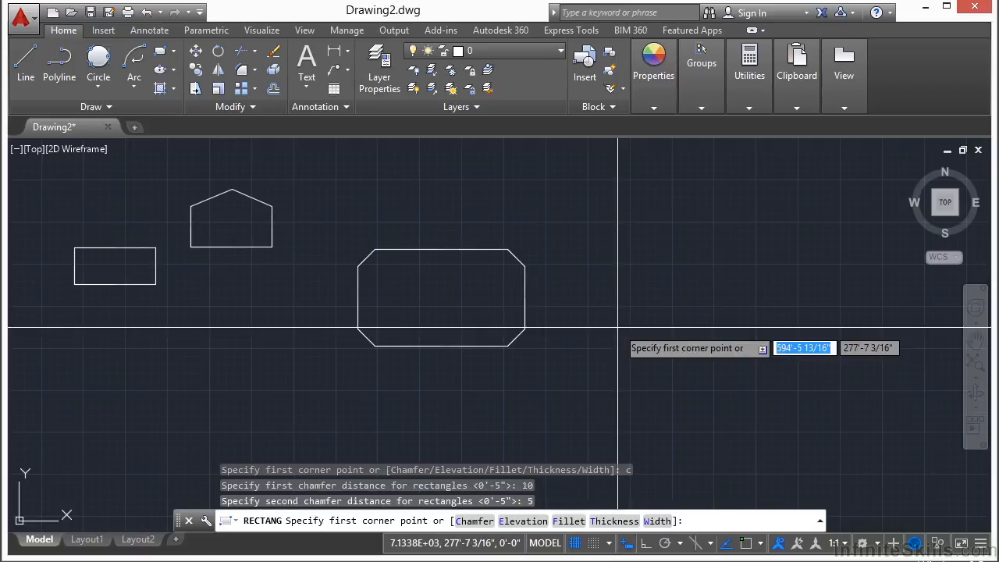
pyautogui.moveTo(630, 299); pyautogui.dragTo(337, 299, button='middle')
pyautogui.click(306, 347)
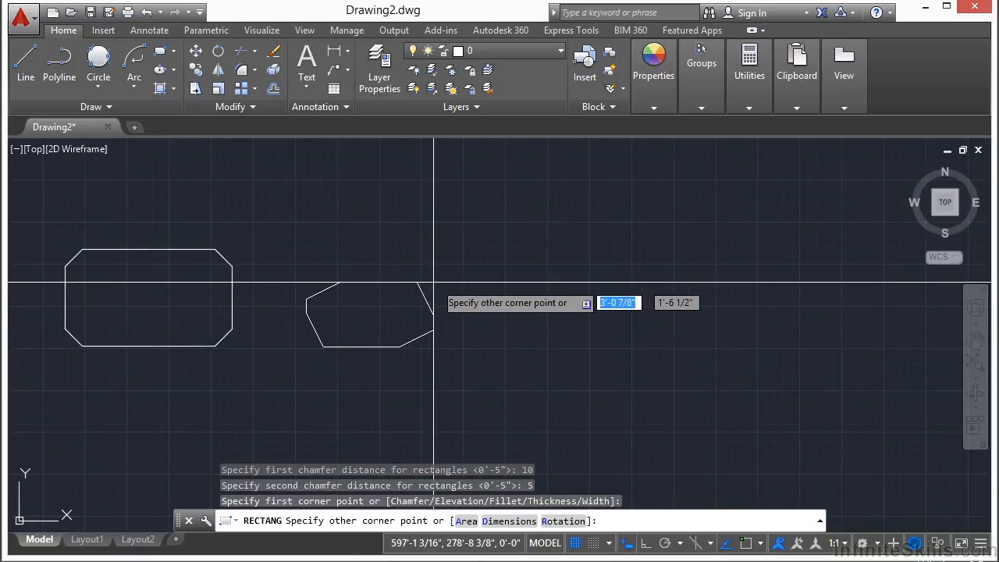
pyautogui.click(521, 230)
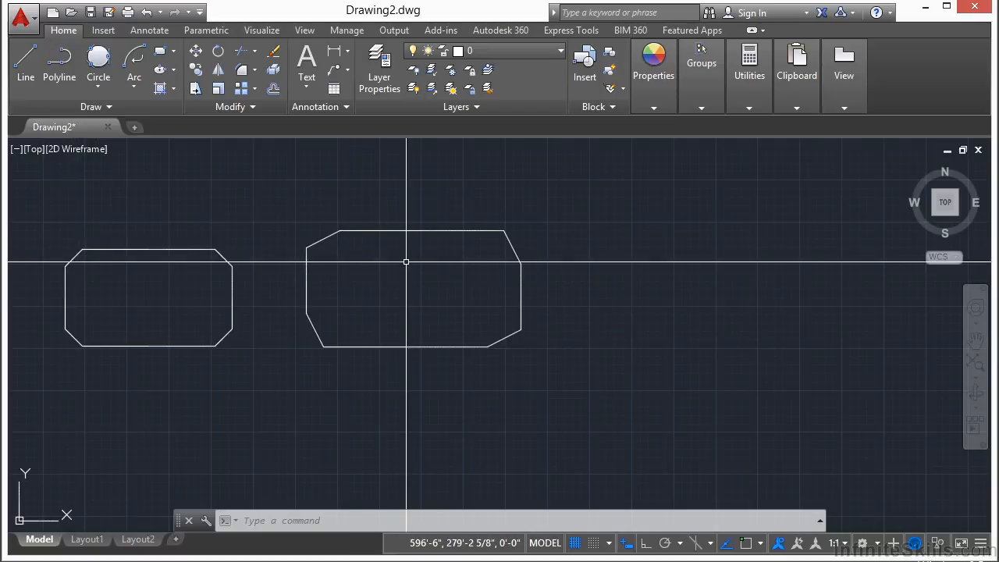
# Draw a rectangle with a 5 inch corner fillet radius below the two chamfered rectangles
pyautogui.scroll(-1, 384, 278)
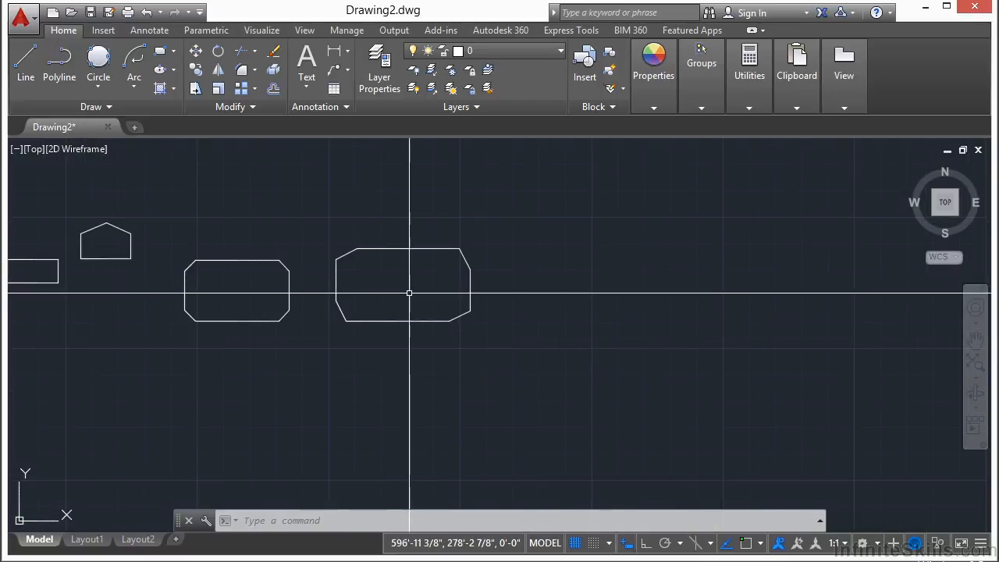
pyautogui.moveTo(399, 305); pyautogui.dragTo(474, 268, button='middle')
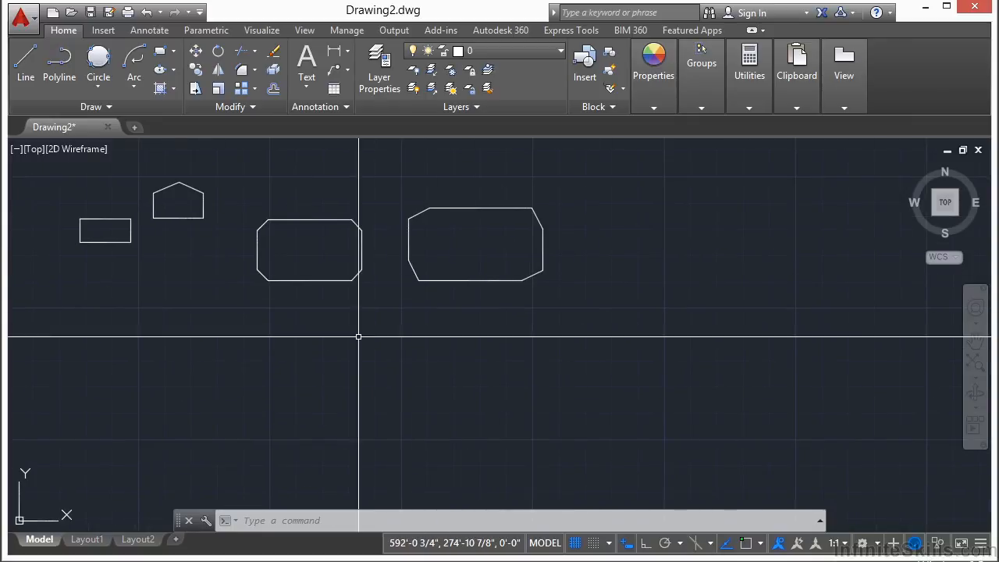
pyautogui.write('rec')
pyautogui.press('Return')
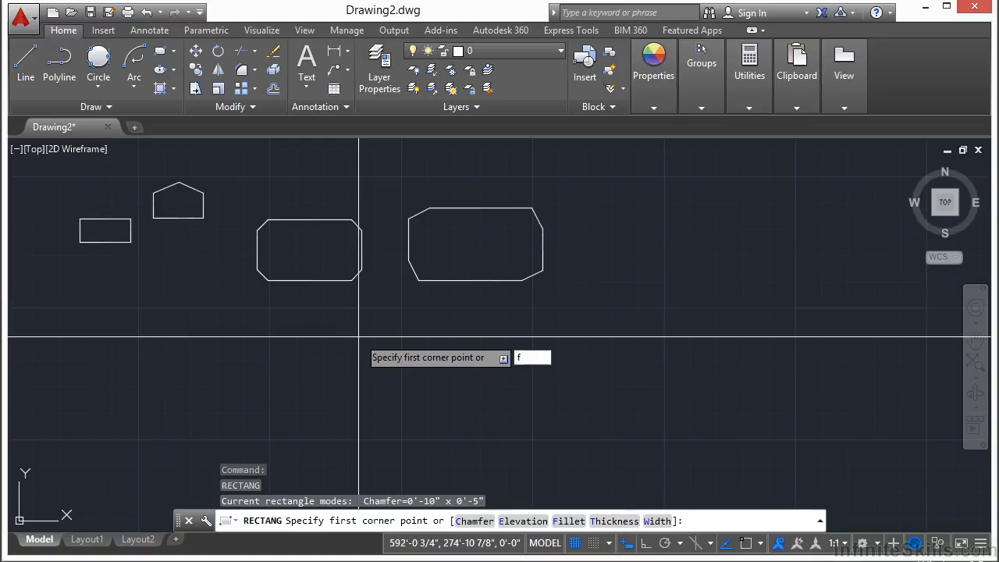
pyautogui.write('f')
pyautogui.press('Return')
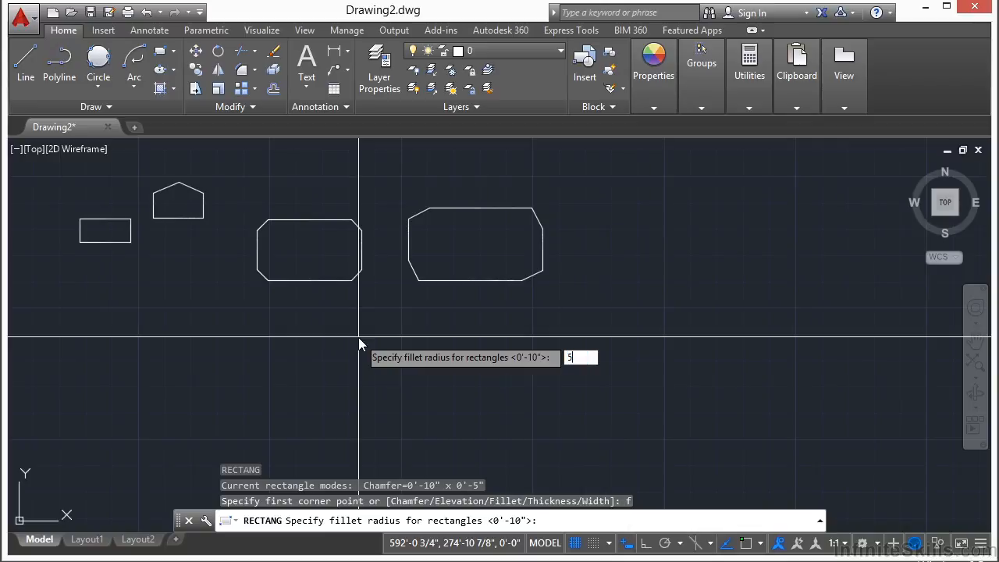
pyautogui.press('Return')
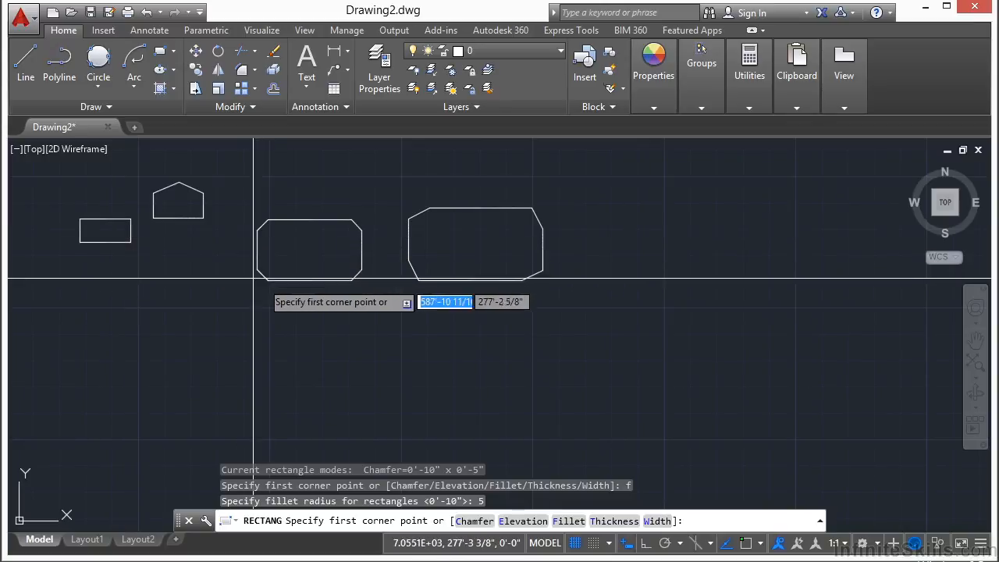
pyautogui.click(322, 383)
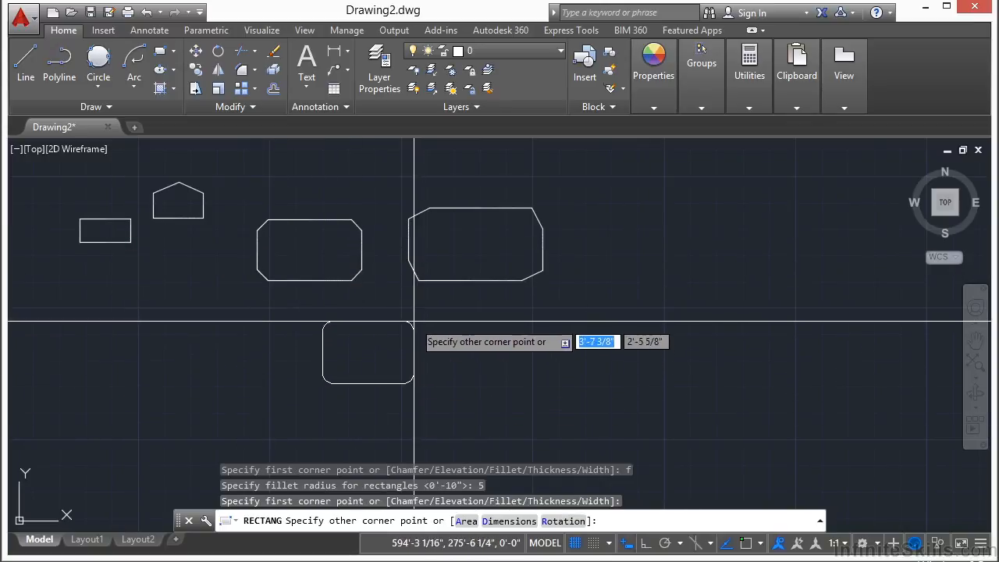
pyautogui.click(407, 335)
# Select the filleted rectangle and examine the grips on its rounded corners and edges
pyautogui.scroll(5, 343, 343)
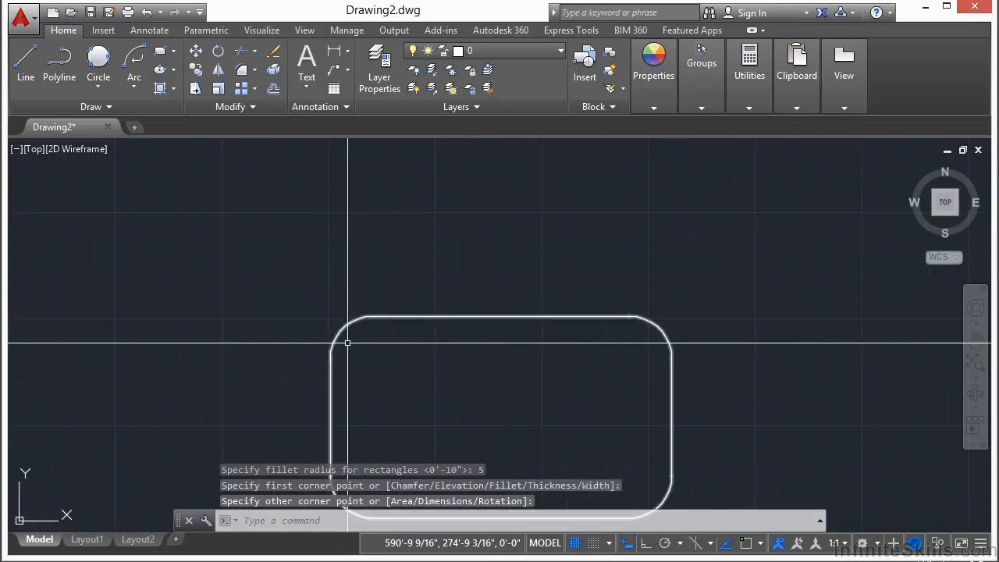
pyautogui.click(342, 331)
pyautogui.moveTo(343, 328)
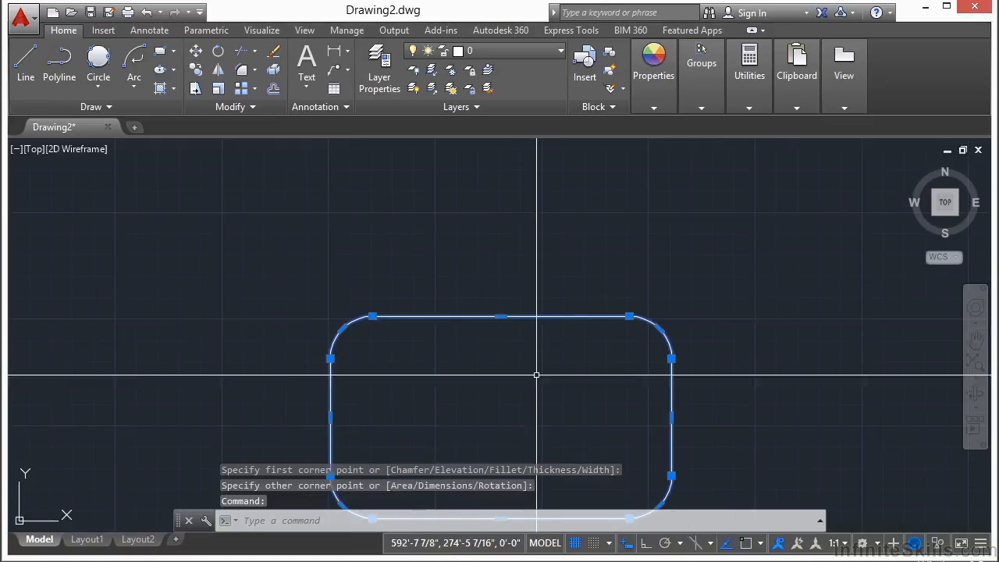
pyautogui.moveTo(536, 375); pyautogui.dragTo(428, 269, button='middle')
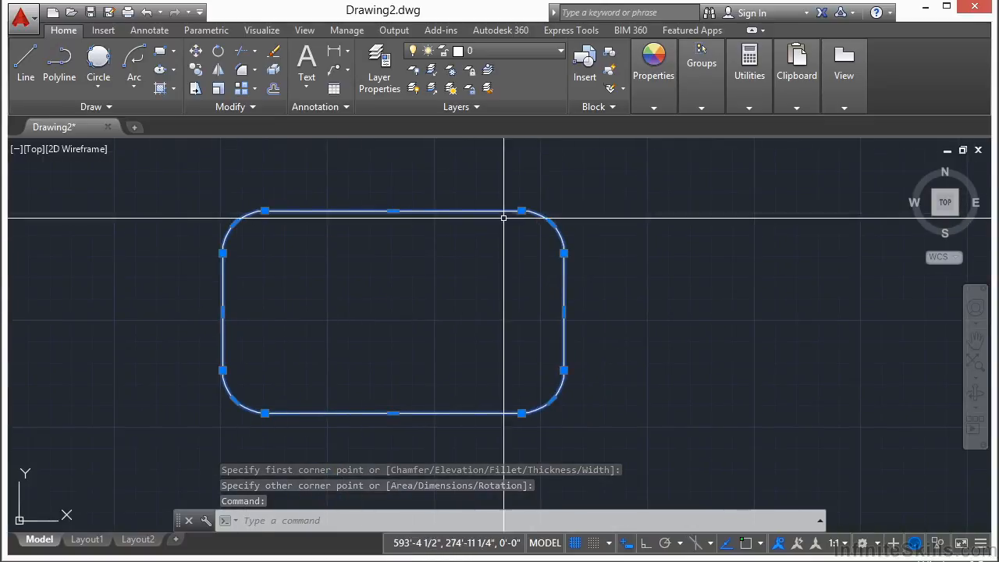
# Examine the edit options of the midpoint grip on the filleted rectangle's upper-right arc and clear the selection
pyautogui.moveTo(553, 224)
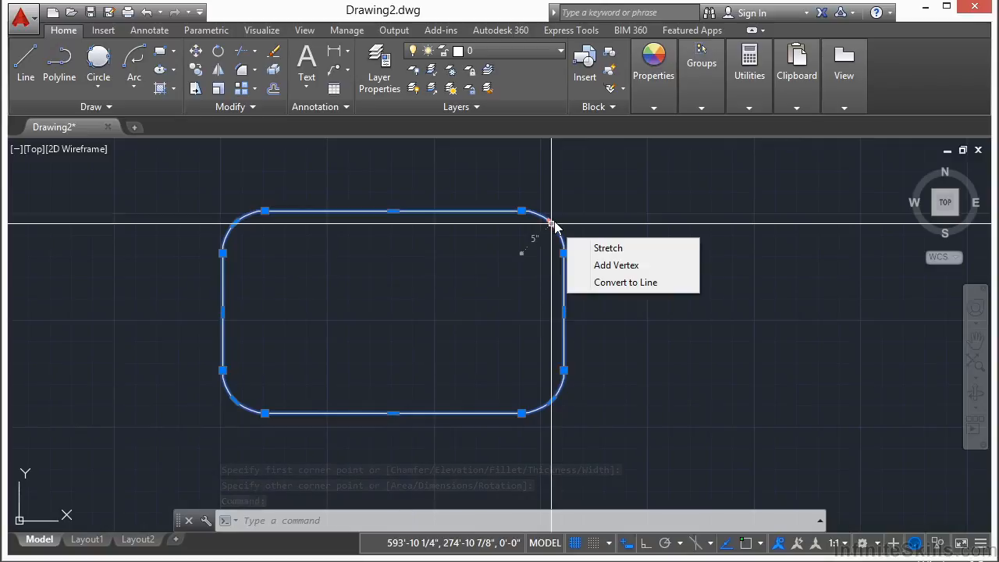
pyautogui.press('Escape')
pyautogui.press('Escape')
# Draw a rectangle with a 5 inch elevation to the right of the first filleted rectangle, keeping the current fillet
pyautogui.scroll(-2, 326, 285)
pyautogui.scroll(-2, 514, 273)
pyautogui.scroll(-2, 513, 273)
pyautogui.moveTo(513, 273)
pyautogui.mouseDown(button='middle')
pyautogui.moveTo(488, 257)
pyautogui.moveTo(274, 281)
pyautogui.mouseUp(button='middle')
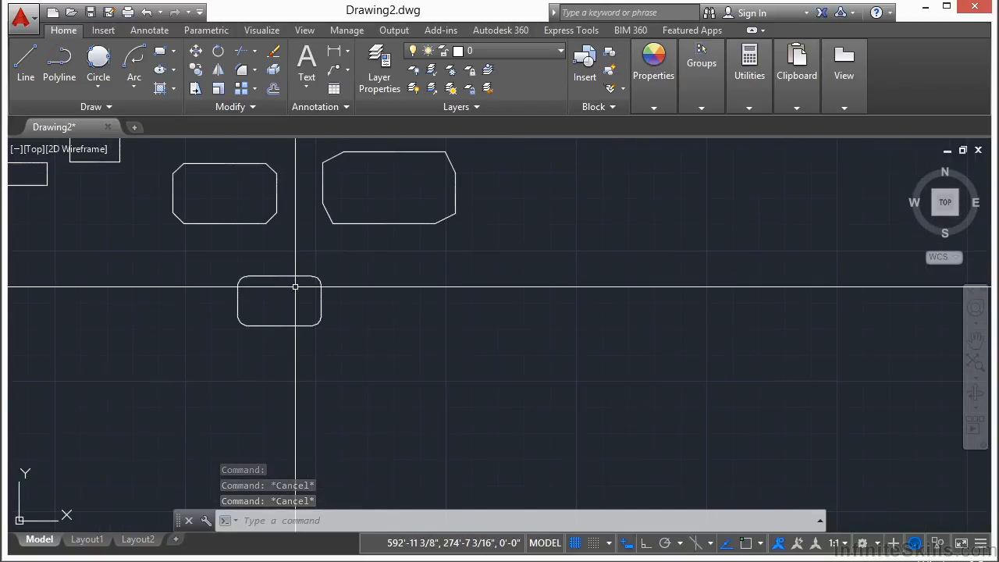
pyautogui.write('rec')
pyautogui.press('Return')
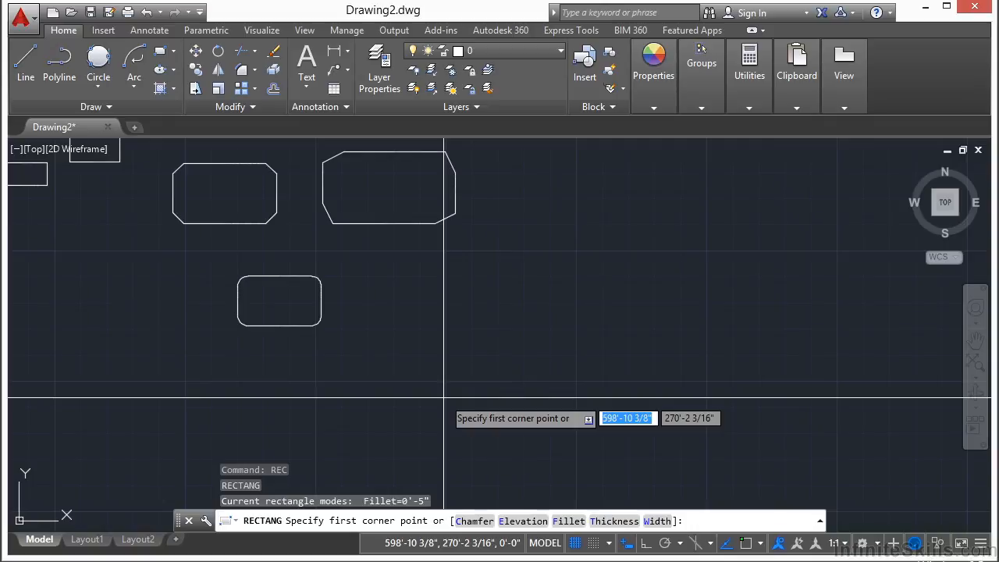
pyautogui.write('e')
pyautogui.press('Return')
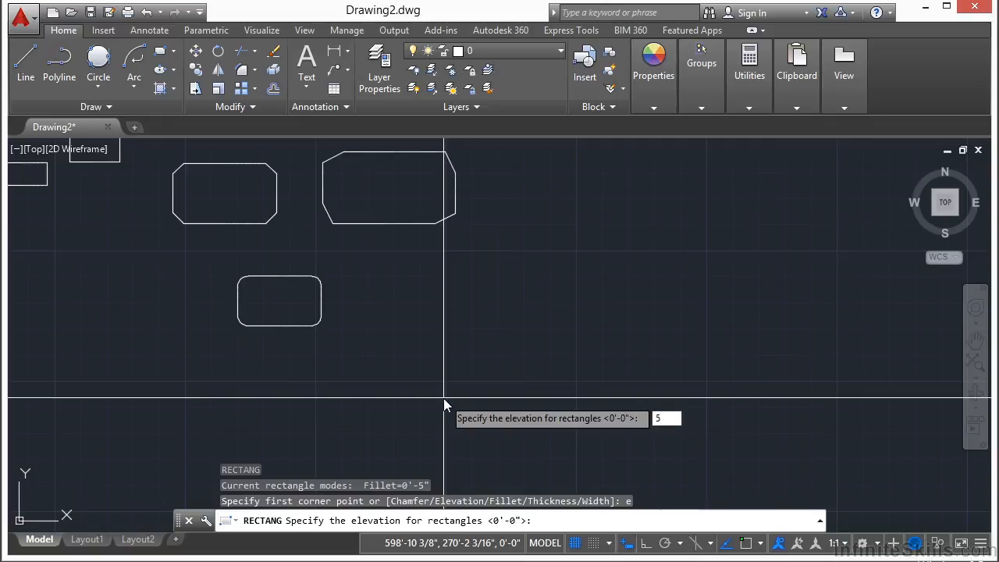
pyautogui.press('Return')
pyautogui.click(580, 273)
# Examine the raised rectangle's elevation against the other shapes from the front, and restore the World plan view
pyautogui.scroll(4, 465, 269)
pyautogui.scroll(-3, 546, 278)
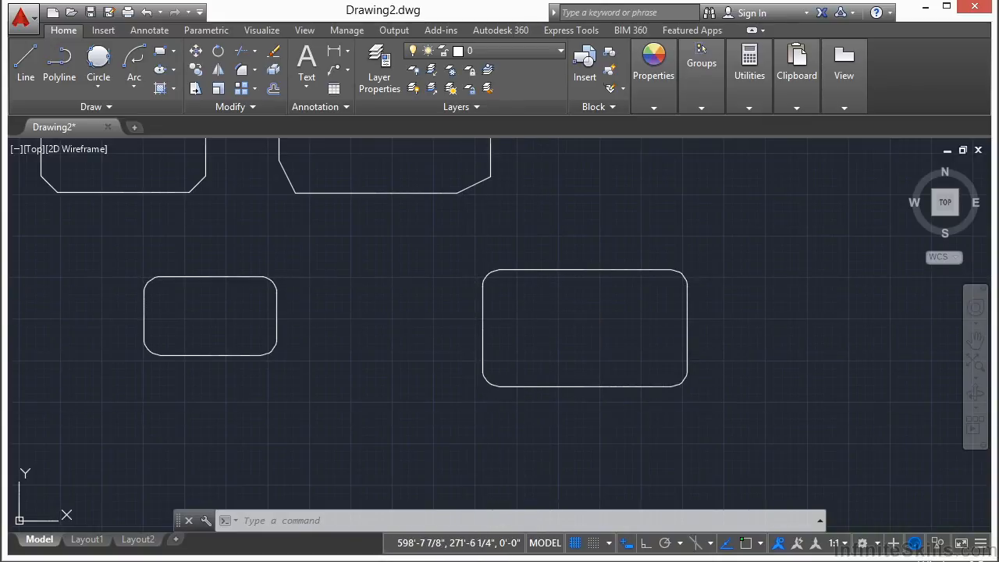
pyautogui.keyDown('shift'); pyautogui.moveTo(465, 409); pyautogui.dragTo(460, 248, button='middle'); pyautogui.keyUp('shift')
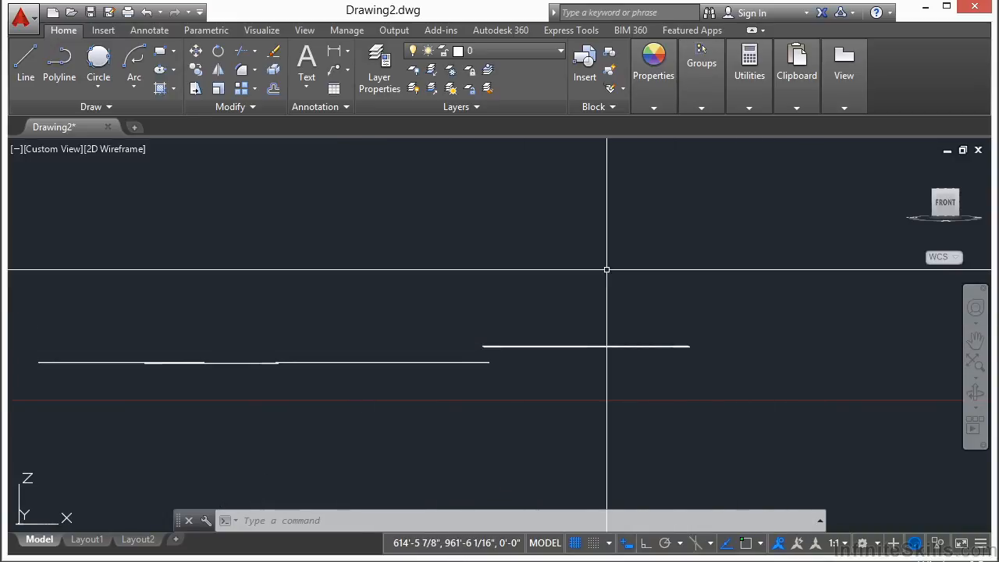
pyautogui.press('Return')
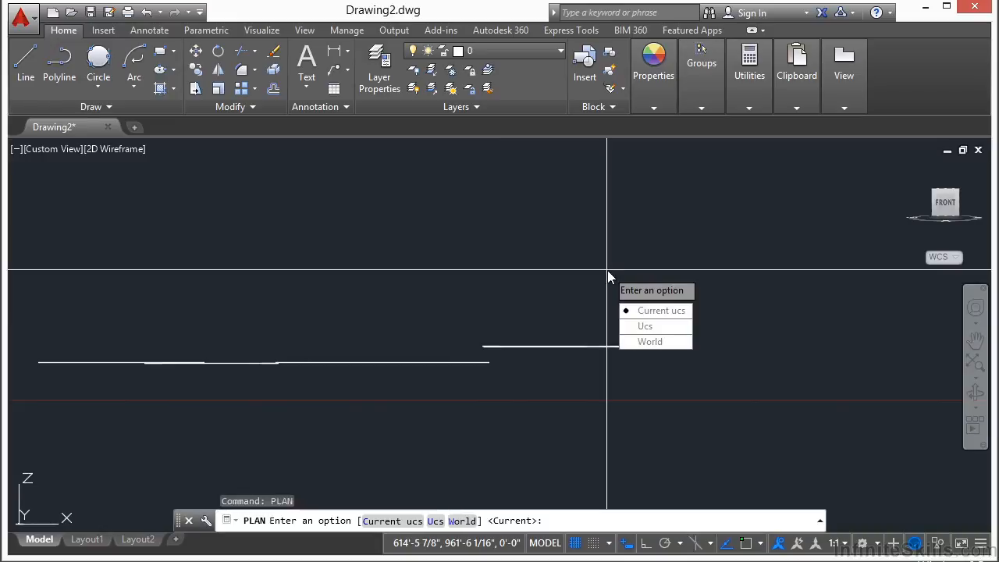
pyautogui.click(651, 342)
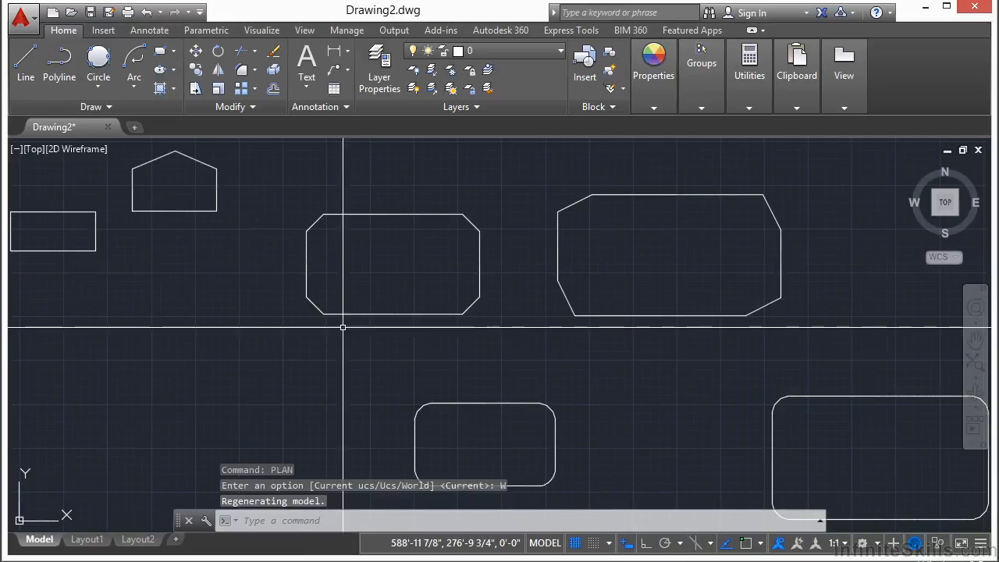
# Draw a rectangle with a 5 inch thickness to the right of the raised rectangle
pyautogui.write('rec')
pyautogui.press('Return')
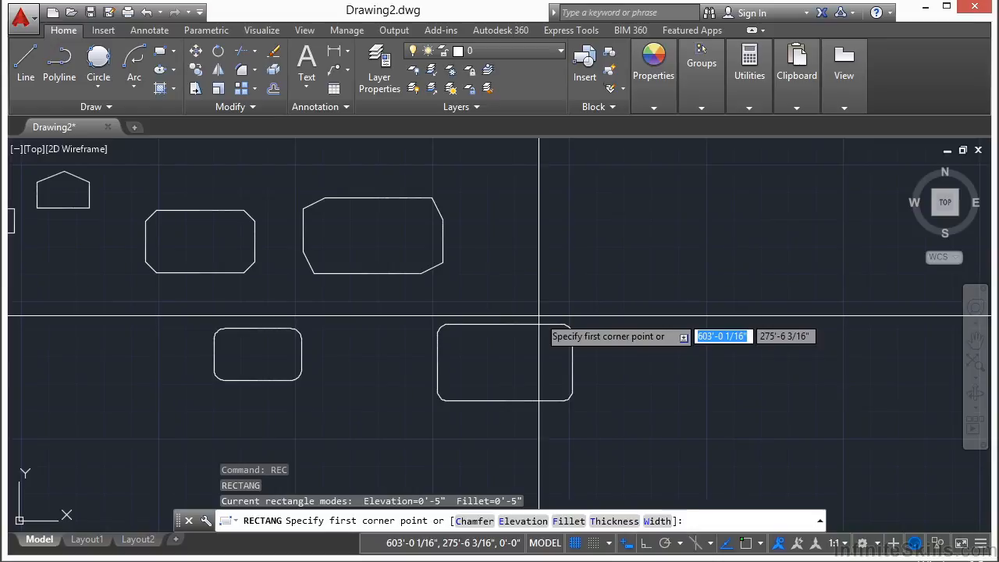
pyautogui.press('Return')
pyautogui.press('Return')
pyautogui.click(640, 379)
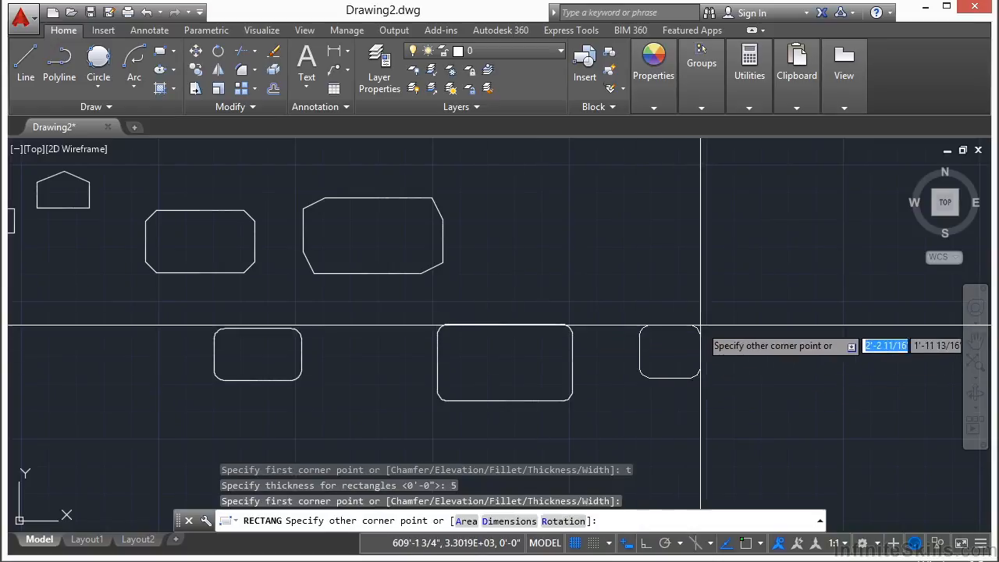
pyautogui.click(750, 310)
# Examine the thick rectangle in 3D from several angles and compare its height with the flat rectangles
pyautogui.moveTo(717, 339); pyautogui.dragTo(631, 314, button='middle')
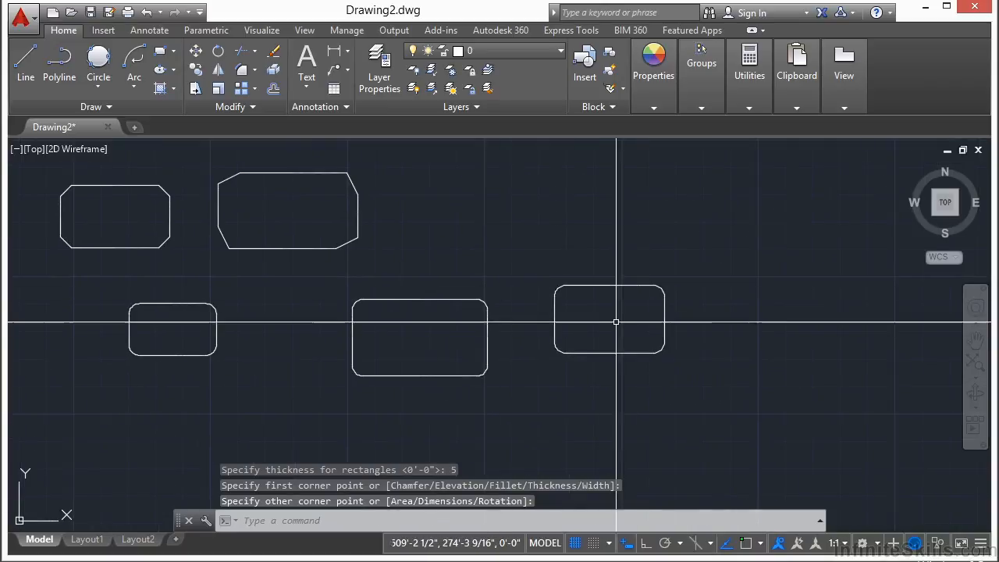
pyautogui.moveTo(601, 344)
pyautogui.keyDown('shift'); pyautogui.mouseDown(button='middle')
pyautogui.moveTo(620, 352)
pyautogui.moveTo(557, 303)
pyautogui.moveTo(557, 259)
pyautogui.moveTo(580, 304)
pyautogui.moveTo(593, 294)
pyautogui.moveTo(536, 320)
pyautogui.mouseUp(button='middle'); pyautogui.keyUp('shift')
pyautogui.scroll(5, 540, 332)
pyautogui.keyDown('shift'); pyautogui.moveTo(585, 267); pyautogui.dragTo(647, 290, button='middle'); pyautogui.keyUp('shift')
pyautogui.scroll(-6, 648, 290)
pyautogui.scroll(3, 586, 305)
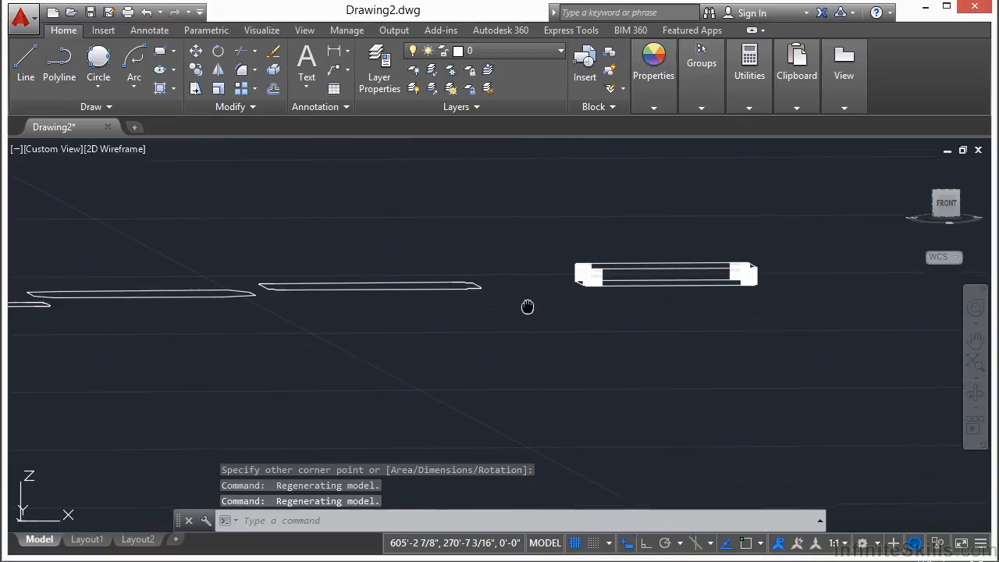
pyautogui.keyDown('shift'); pyautogui.moveTo(539, 305); pyautogui.dragTo(531, 305, button='middle'); pyautogui.keyUp('shift')
pyautogui.scroll(-2, 660, 277)
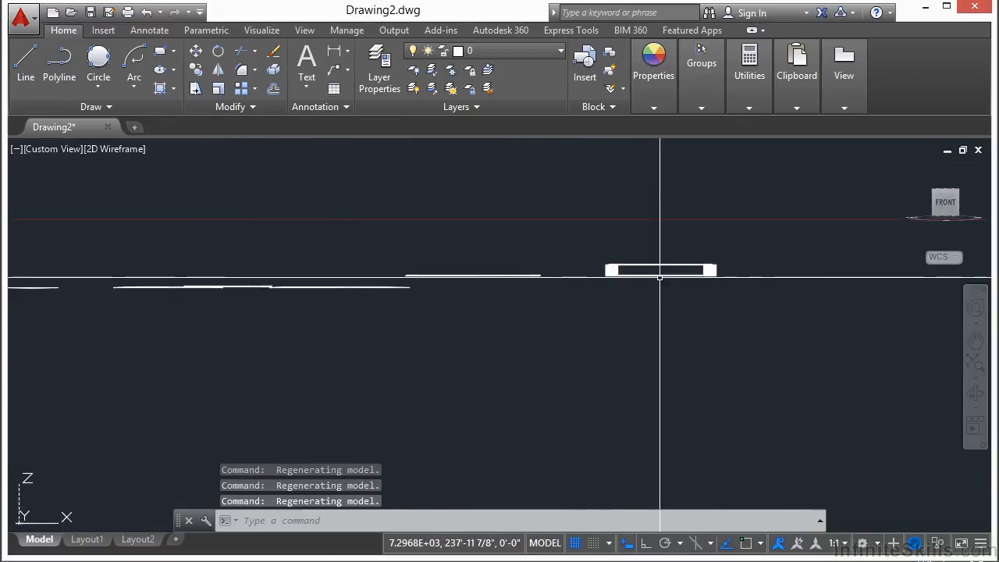
pyautogui.keyDown('shift'); pyautogui.moveTo(620, 290); pyautogui.dragTo(629, 348, button='middle'); pyautogui.keyUp('shift')
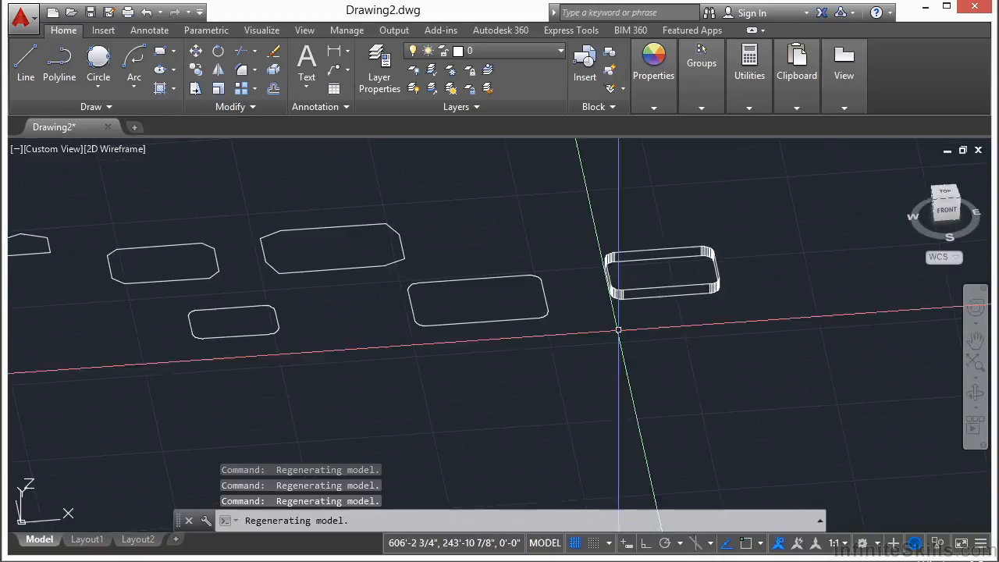
pyautogui.scroll(4, 403, 316)
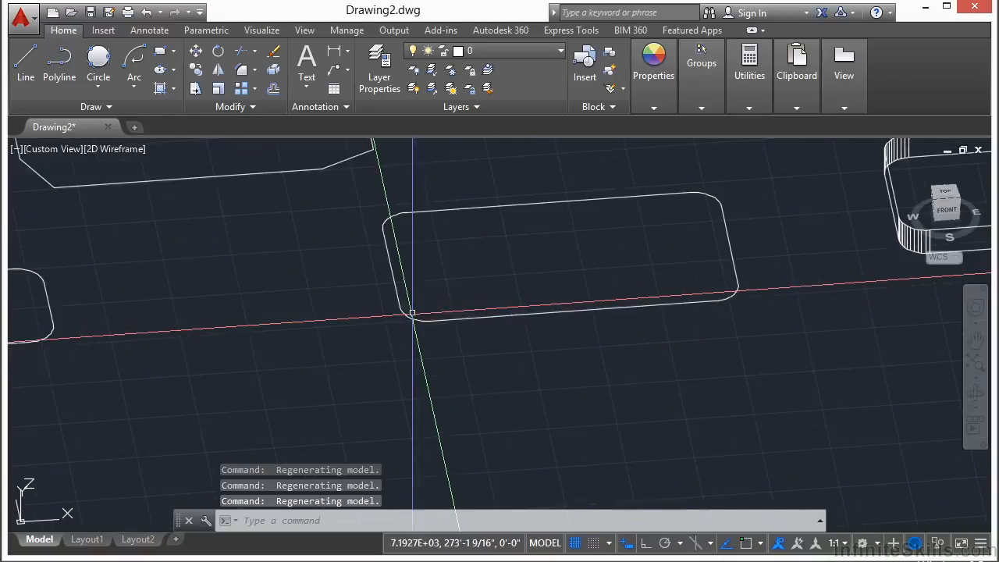
pyautogui.scroll(-2, 402, 316)
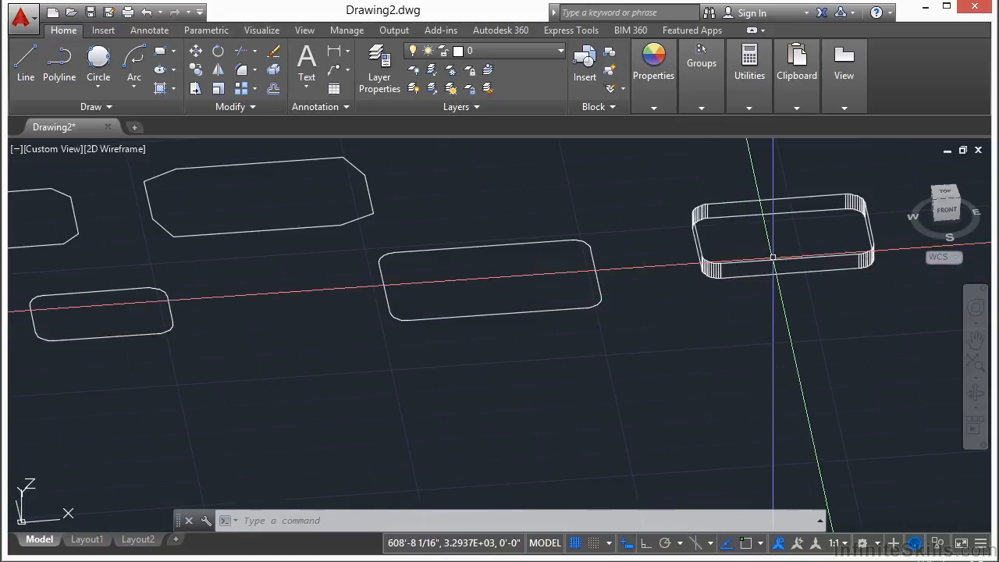
pyautogui.scroll(-2, 480, 309)
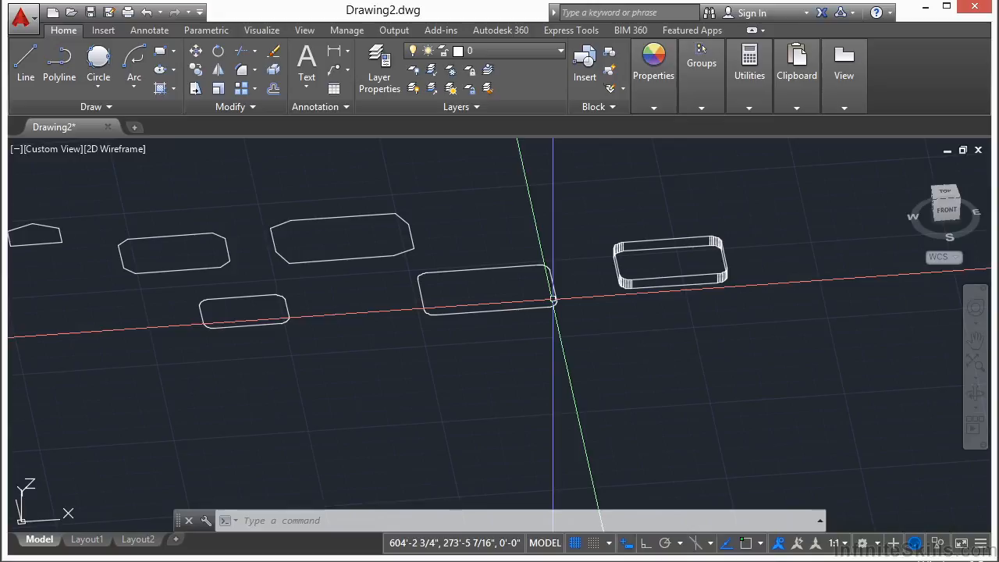
# Return the drawing to the plan view of the World coordinate system
pyautogui.press('BackSpace')
pyautogui.write('n')
pyautogui.press('Return')
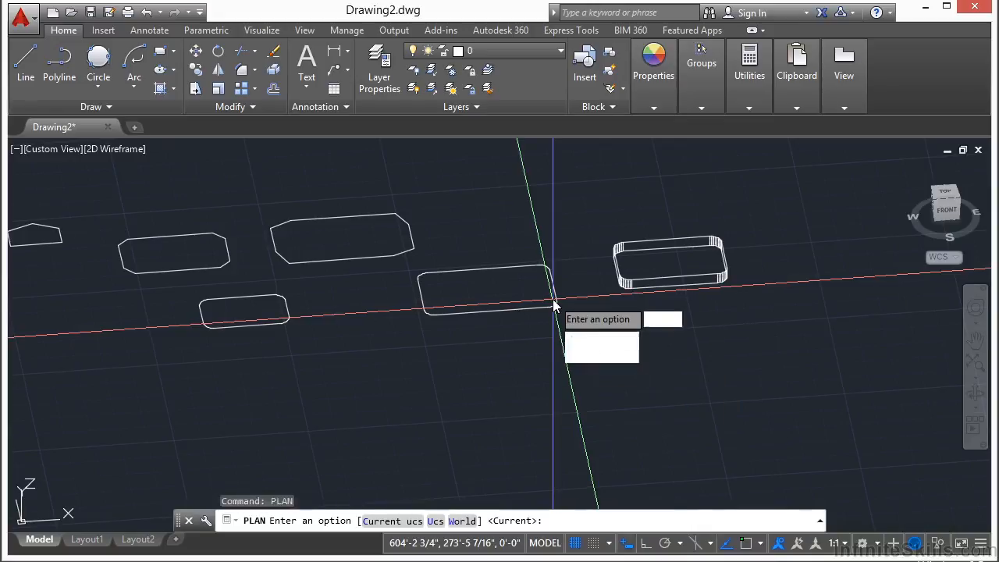
pyautogui.write('w')
pyautogui.press('Return')
# Draw a rectangle with a 5 inch line width to the right of the thick rectangle
pyautogui.scroll(-2, 263, 289)
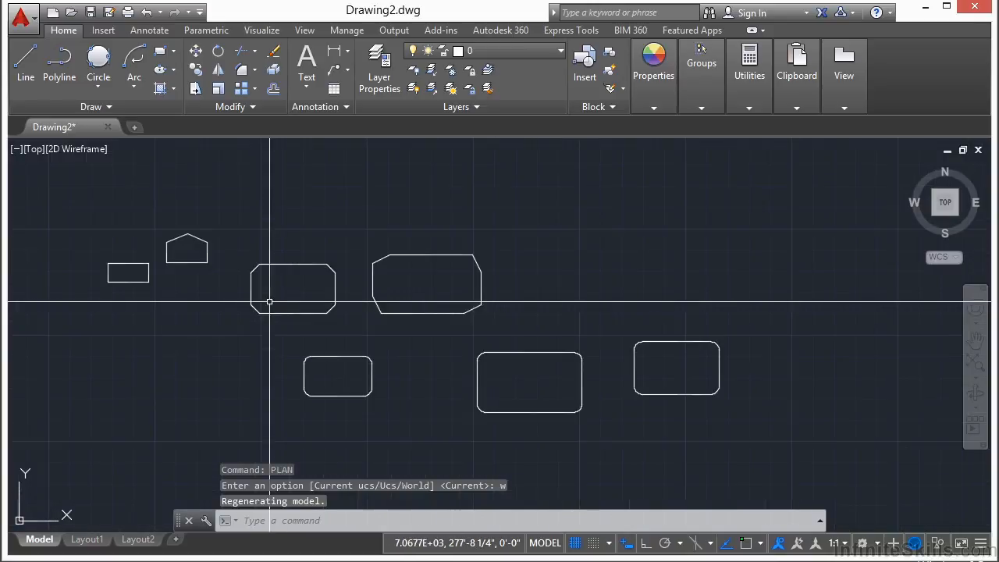
pyautogui.moveTo(647, 314); pyautogui.dragTo(492, 288, button='middle')
pyautogui.write('rec')
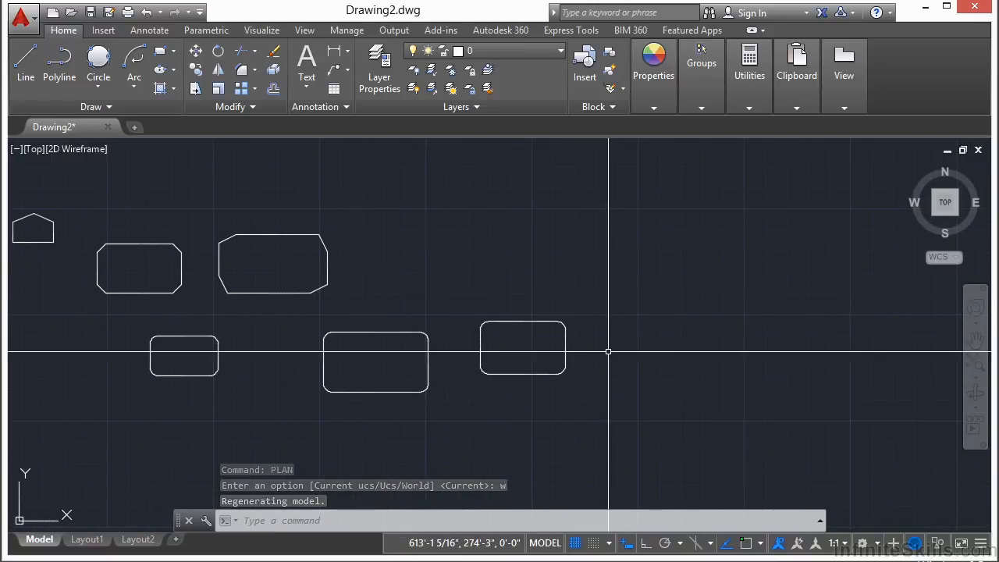
pyautogui.press('Return')
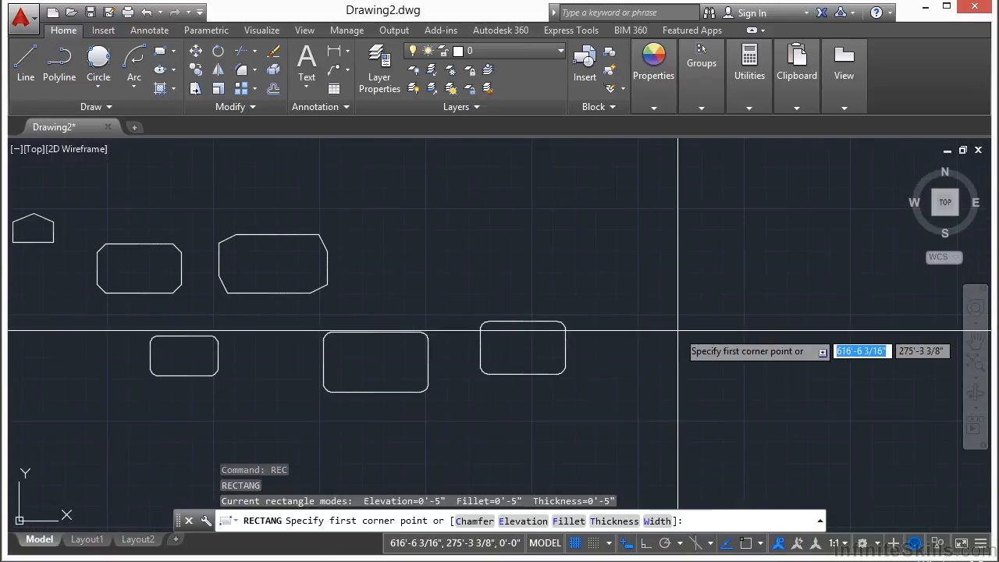
pyautogui.write('w')
pyautogui.press('Return')
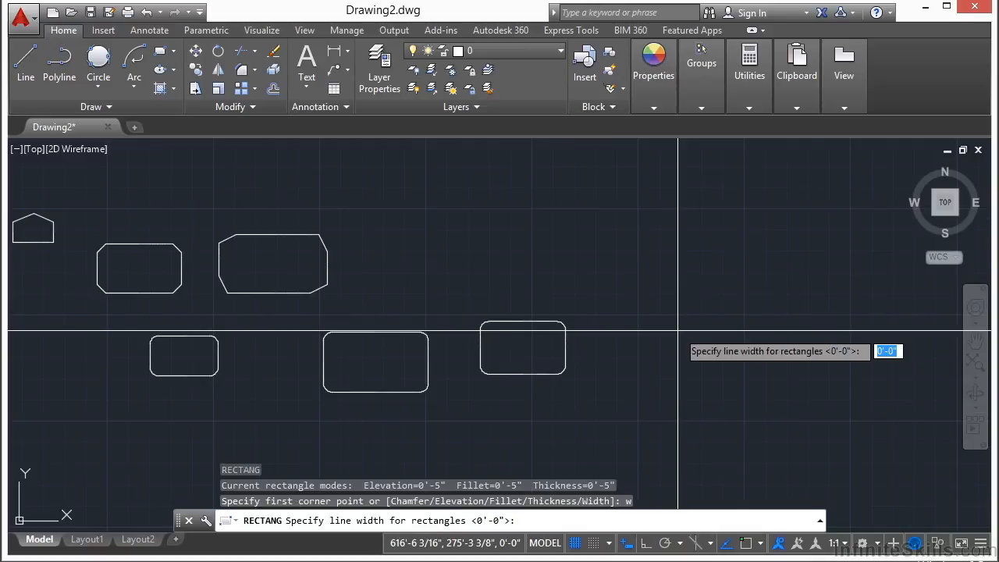
pyautogui.write('5')
pyautogui.press('Return')
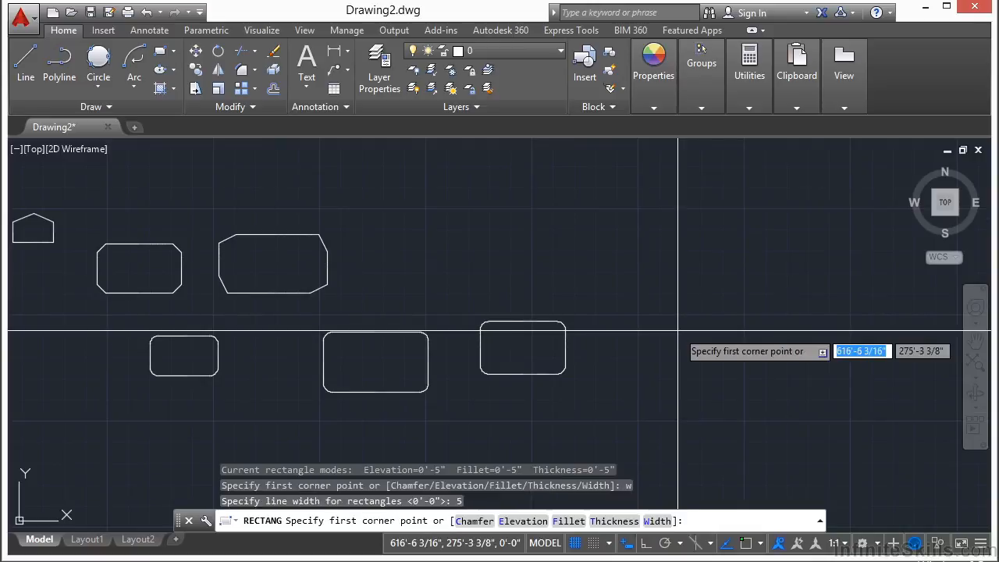
pyautogui.click(644, 372)
pyautogui.scroll(4, 698, 384)
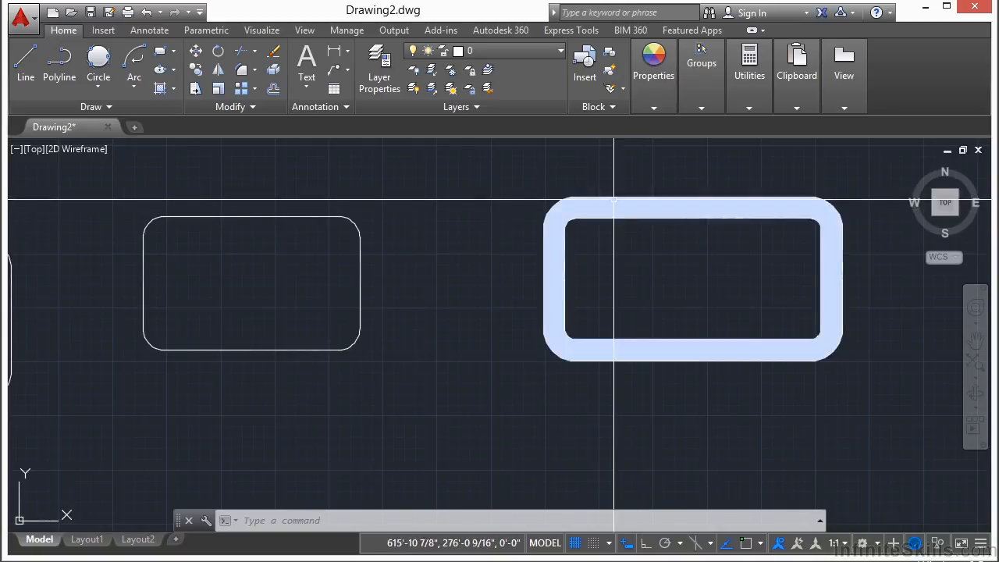
# Examine the wide-line rectangle's width and thickness in 3D alongside the other rectangles
pyautogui.scroll(-2, 593, 324)
pyautogui.moveTo(596, 330)
pyautogui.keyDown('shift'); pyautogui.mouseDown(button='middle')
pyautogui.moveTo(602, 357)
pyautogui.moveTo(570, 252)
pyautogui.moveTo(602, 346)
pyautogui.mouseUp(button='middle'); pyautogui.keyUp('shift')
pyautogui.scroll(3, 584, 366)
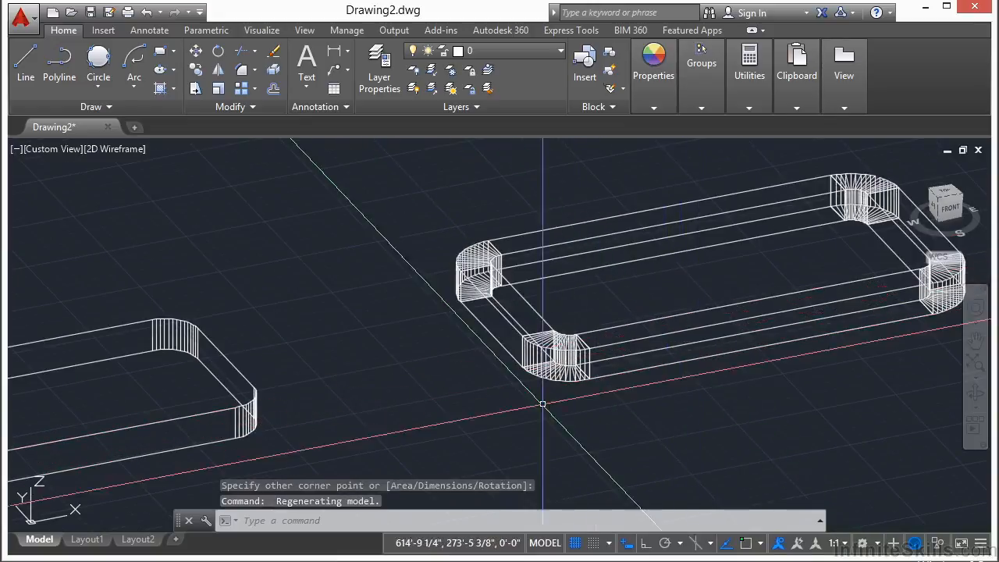
pyautogui.scroll(-3, 610, 385)
pyautogui.moveTo(611, 384)
pyautogui.keyDown('shift'); pyautogui.mouseDown(button='middle')
pyautogui.moveTo(564, 351)
pyautogui.moveTo(587, 308)
pyautogui.moveTo(598, 375)
pyautogui.moveTo(621, 402)
pyautogui.mouseUp(button='middle'); pyautogui.keyUp('shift')
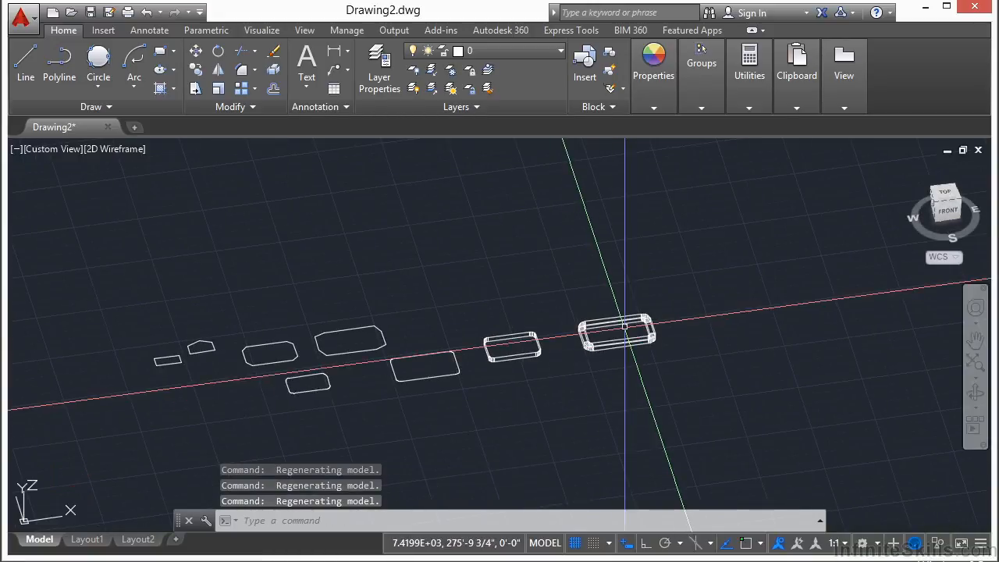
# Restore the World plan view with the PLAN command
pyautogui.write('plan')
pyautogui.press('Return')
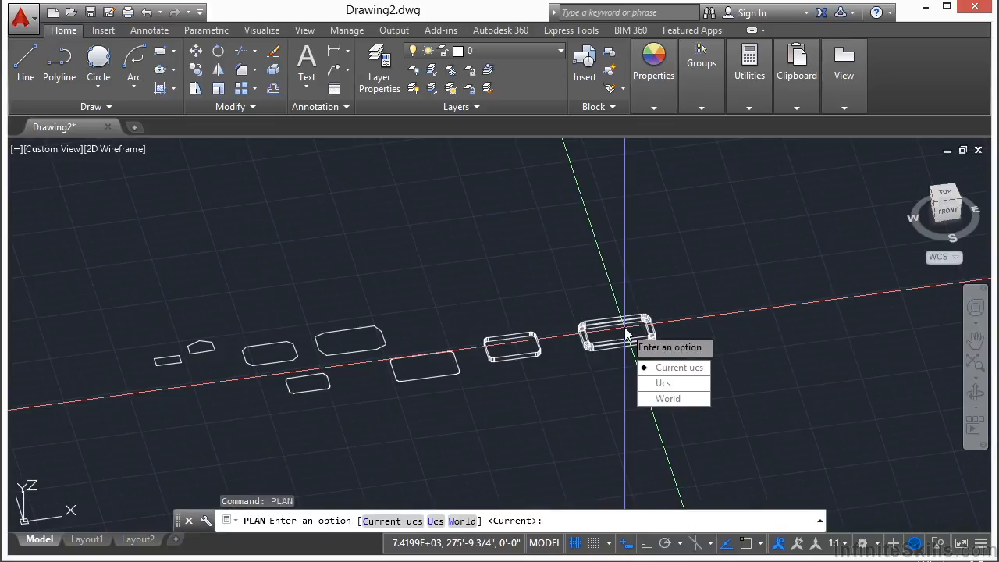
pyautogui.click(669, 399)
# Reset the Rectangle command's fillet radius and elevation to 0
pyautogui.write('re')
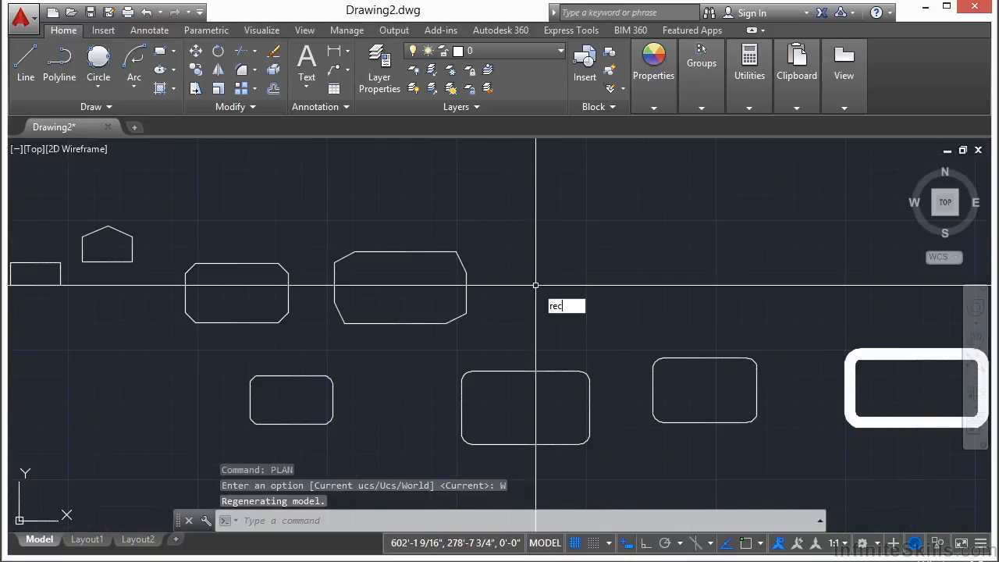
pyautogui.write('c')
pyautogui.press('Return')
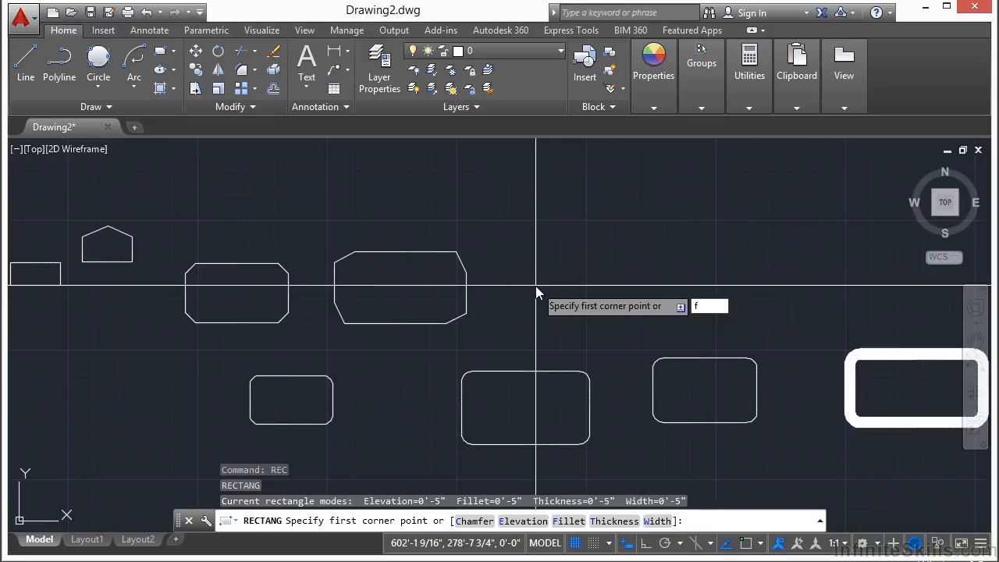
pyautogui.write('f')
pyautogui.press('Return')
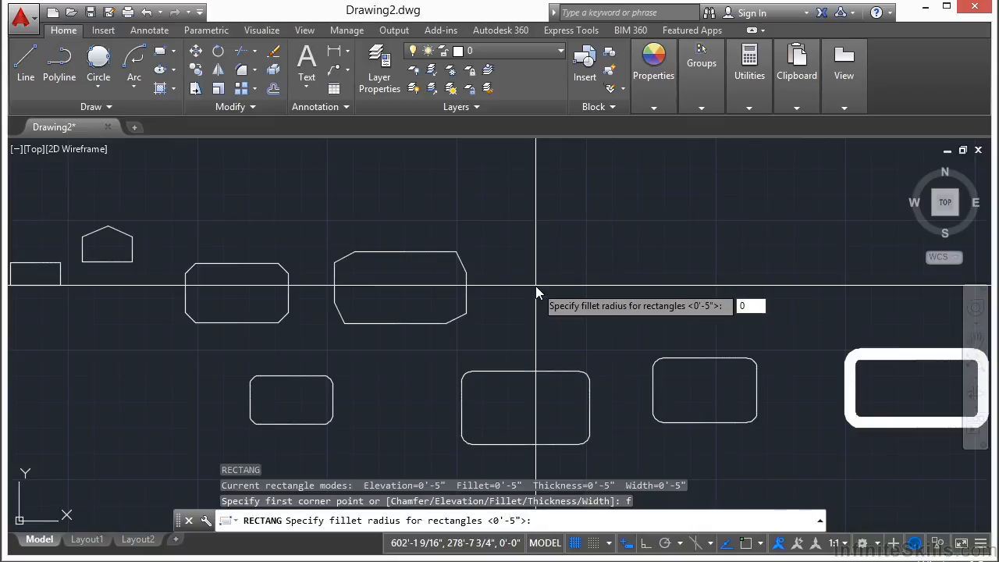
pyautogui.write('0')
pyautogui.press('Return')
pyautogui.press('Return')
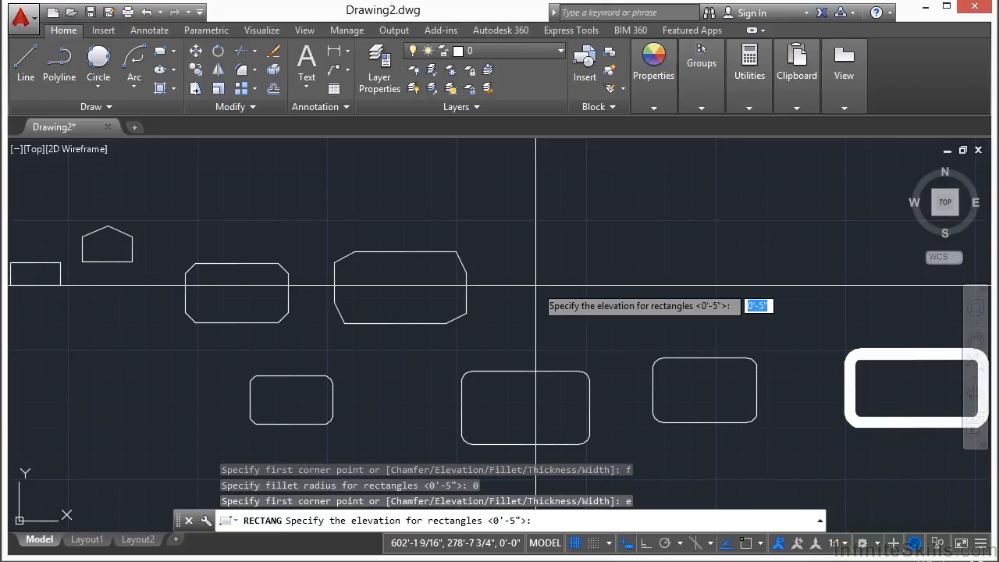
pyautogui.press('Return')
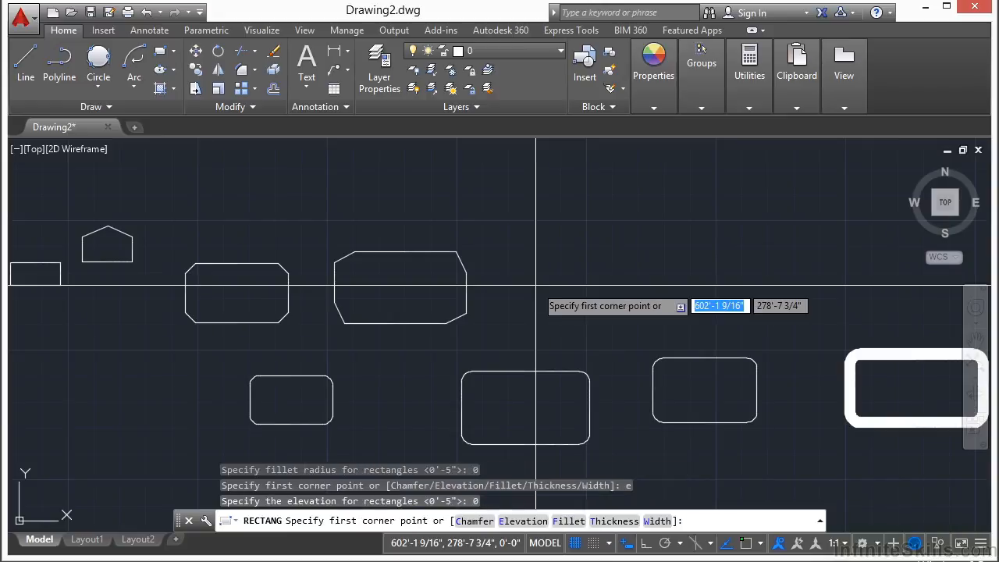
# Reset the Rectangle command's thickness and line width to 0 and draw a plain square-cornered rectangle above the filleted ones
pyautogui.press('Return')
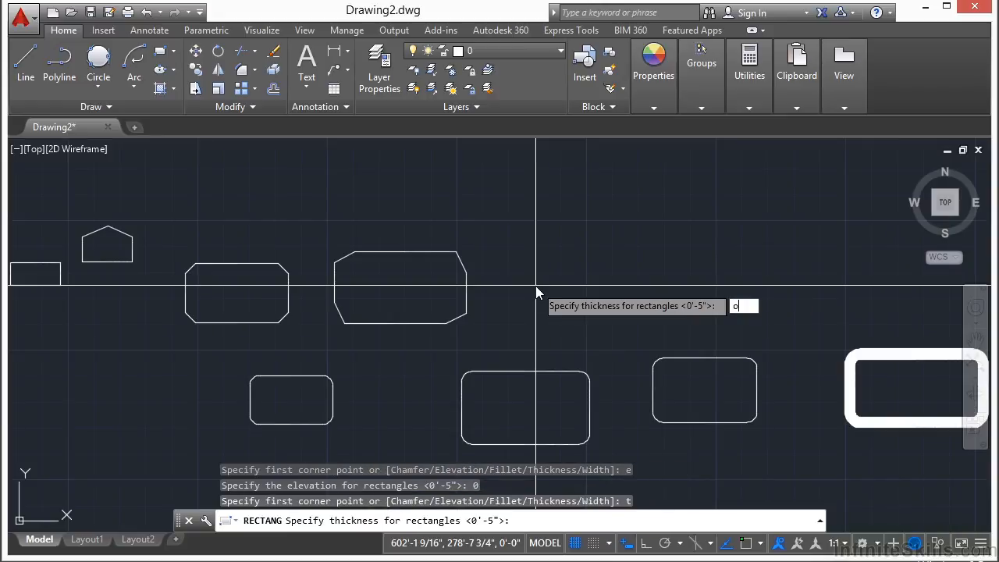
pyautogui.press('Return')
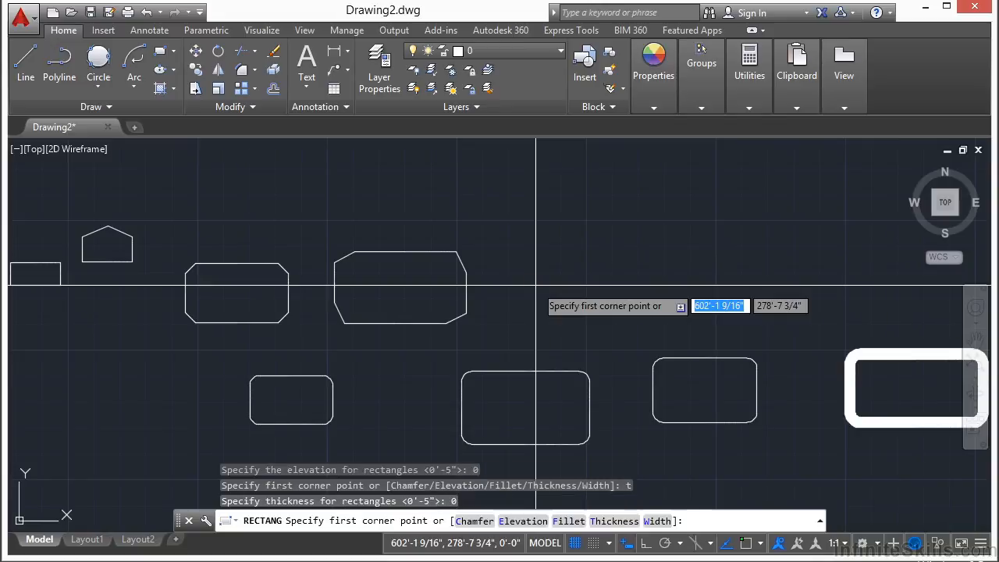
pyautogui.press('Return')
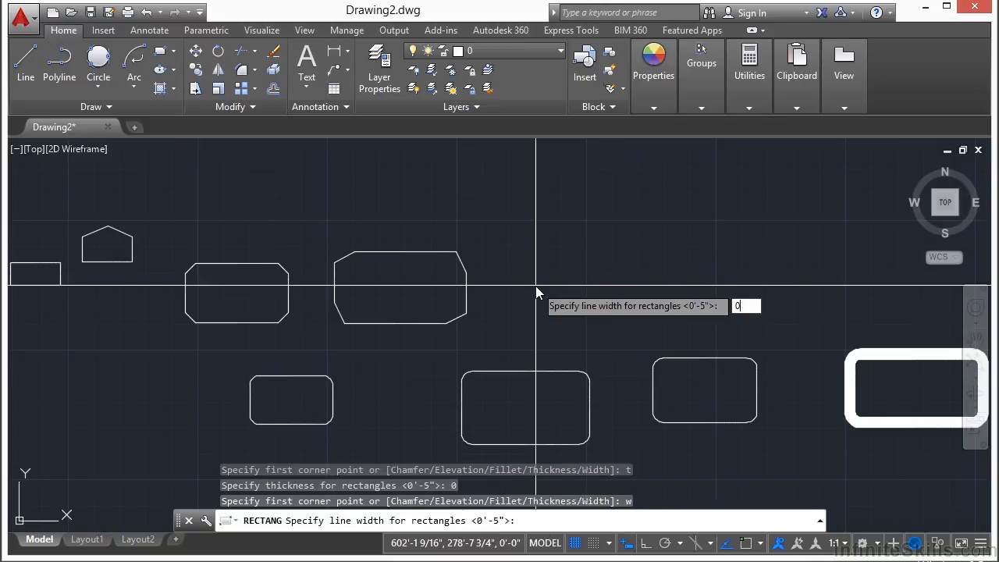
pyautogui.press('Return')
pyautogui.click(576, 193)
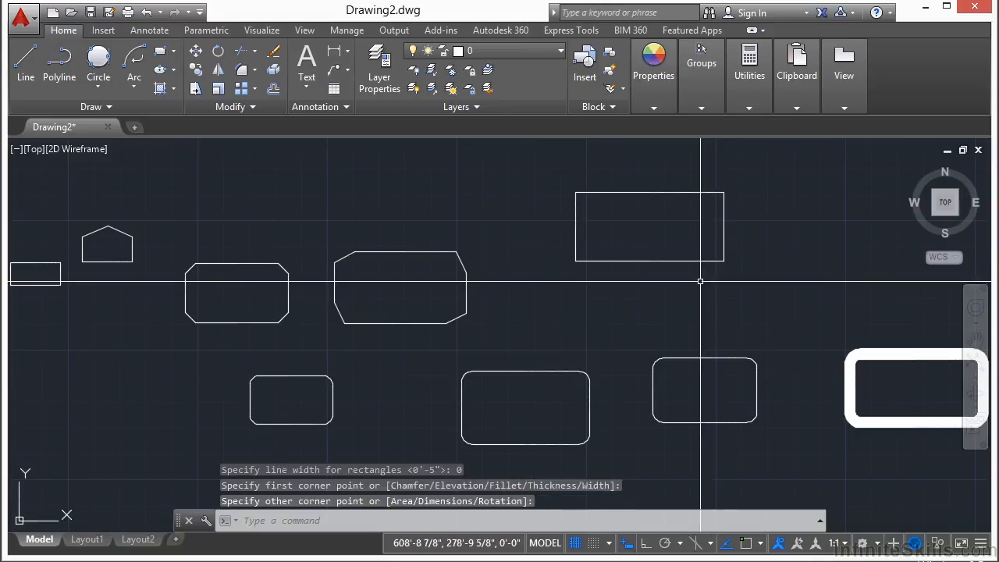
# Examine the plain rectangle in 3D beside the thick ones and restore the World plan view
pyautogui.moveTo(666, 284)
pyautogui.keyDown('shift'); pyautogui.mouseDown(button='middle')
pyautogui.moveTo(627, 187)
pyautogui.moveTo(638, 213)
pyautogui.moveTo(614, 221)
pyautogui.mouseUp(button='middle'); pyautogui.keyUp('shift')
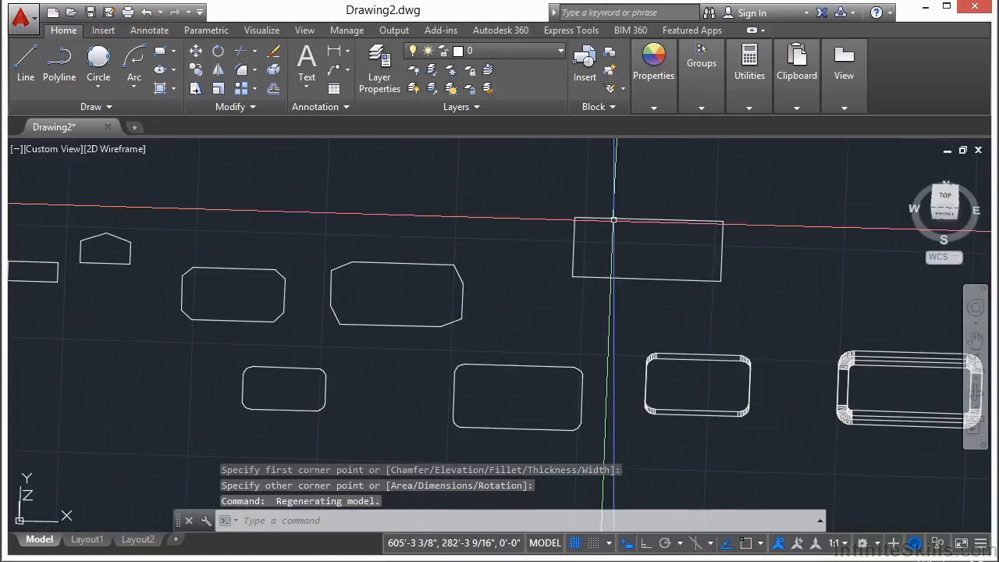
pyautogui.write('plan')
pyautogui.press('Return')
pyautogui.click(658, 291)
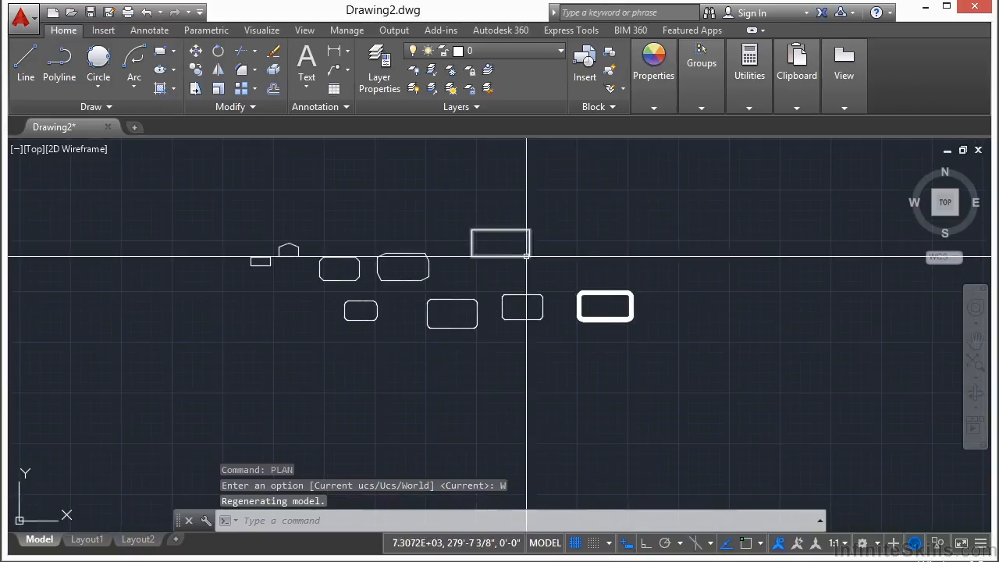
# Erase all the rectangles and other shapes in the drawing
pyautogui.write('e')
pyautogui.press('Return')
pyautogui.click(673, 225)
pyautogui.click(196, 367)
pyautogui.press('Return')
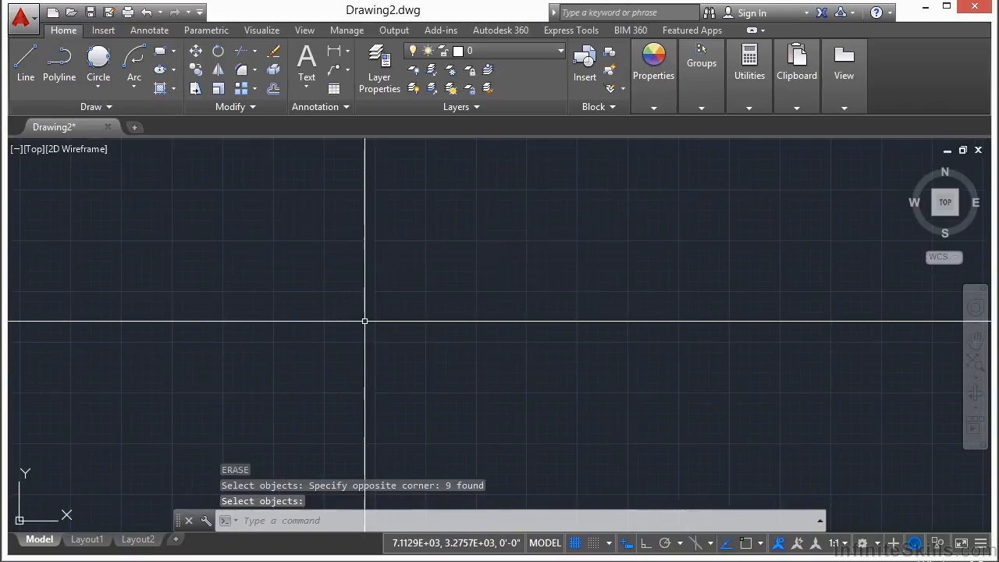
pyautogui.click(176, 69)
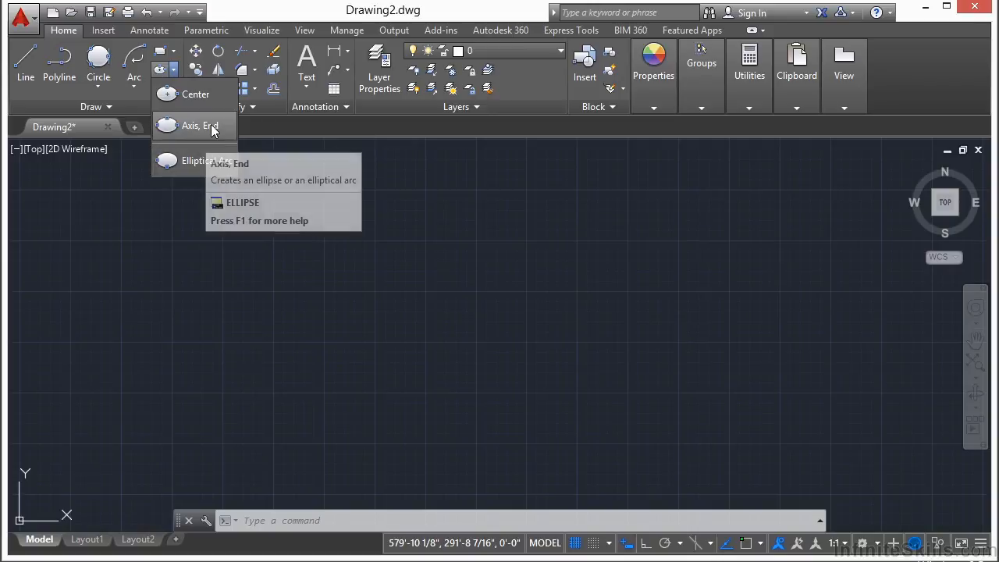
pyautogui.click(391, 256)
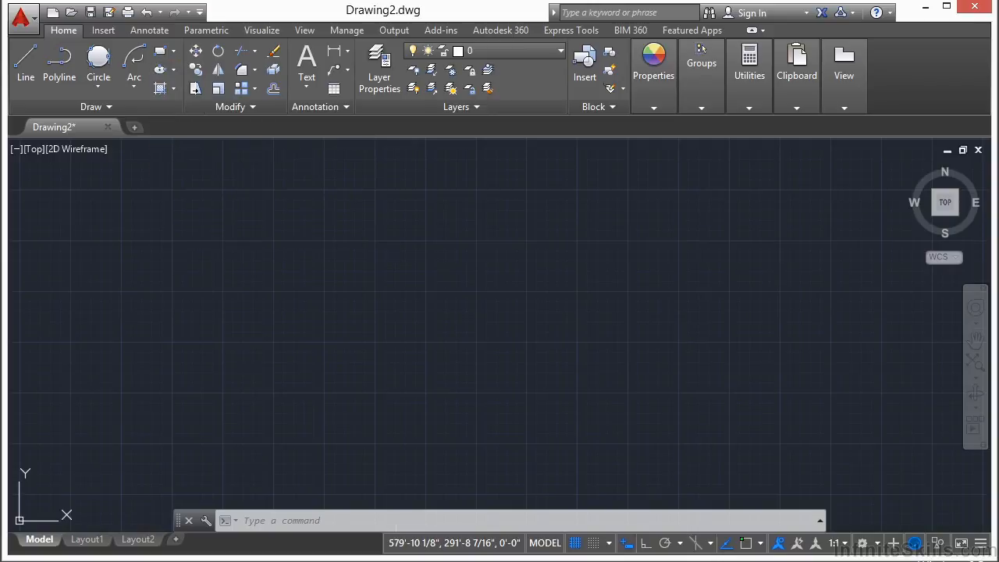
pyautogui.write('el')
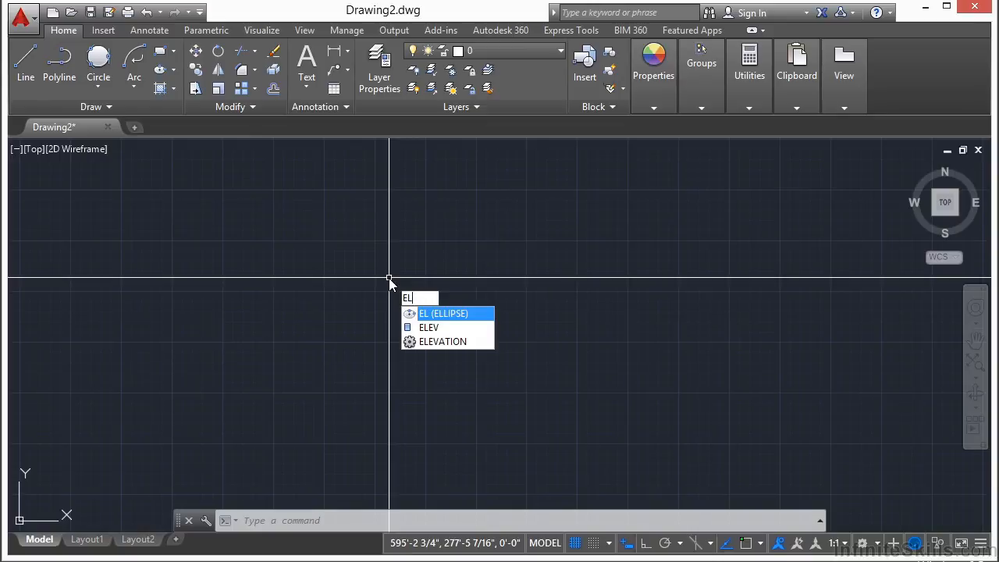
pyautogui.press('Escape')
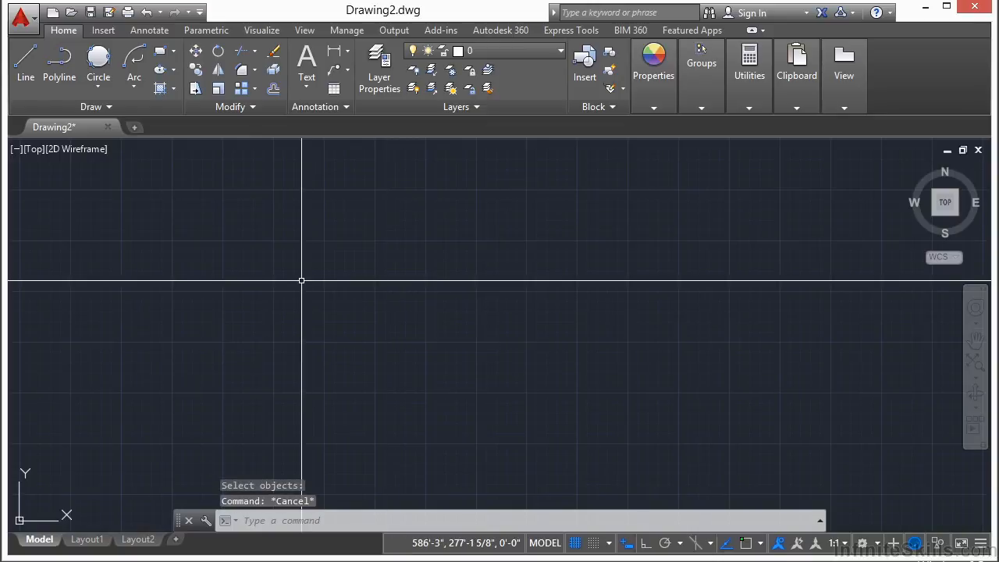
# Draw a tall vertical ellipse with the Center method, setting its center, a horizontal axis endpoint and the longer vertical axis
pyautogui.click(171, 69)
pyautogui.click(393, 301)
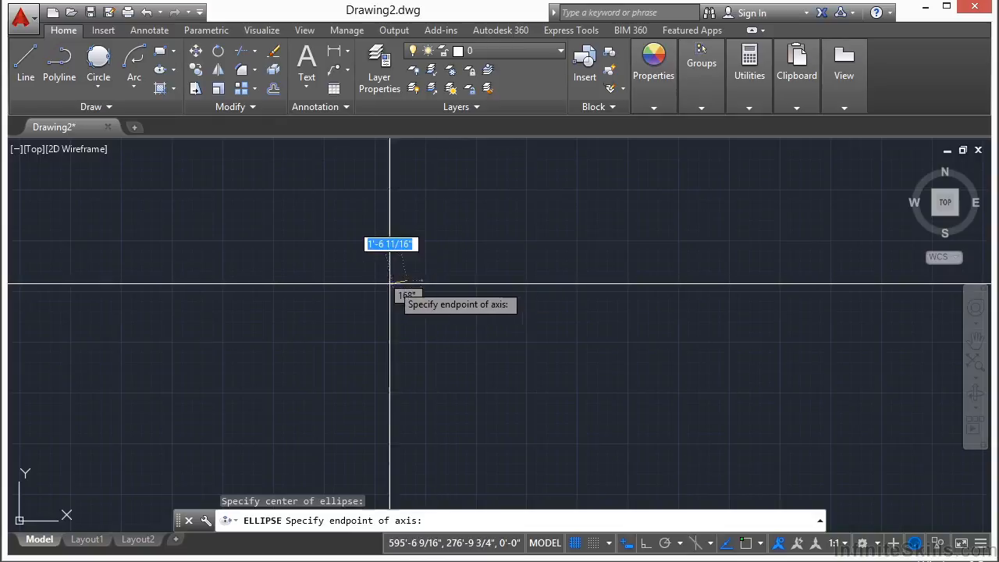
pyautogui.click(440, 281)
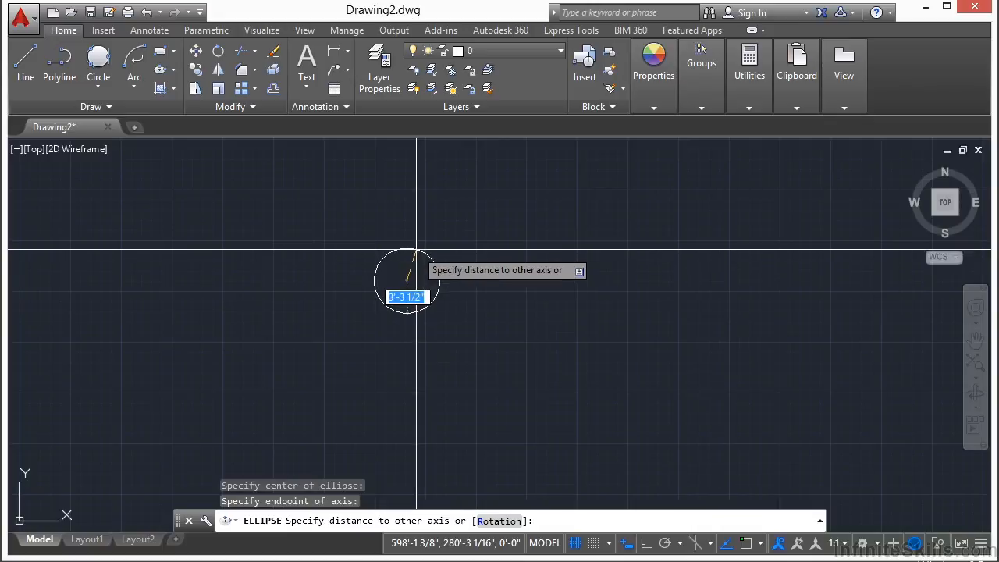
pyautogui.click(416, 190)
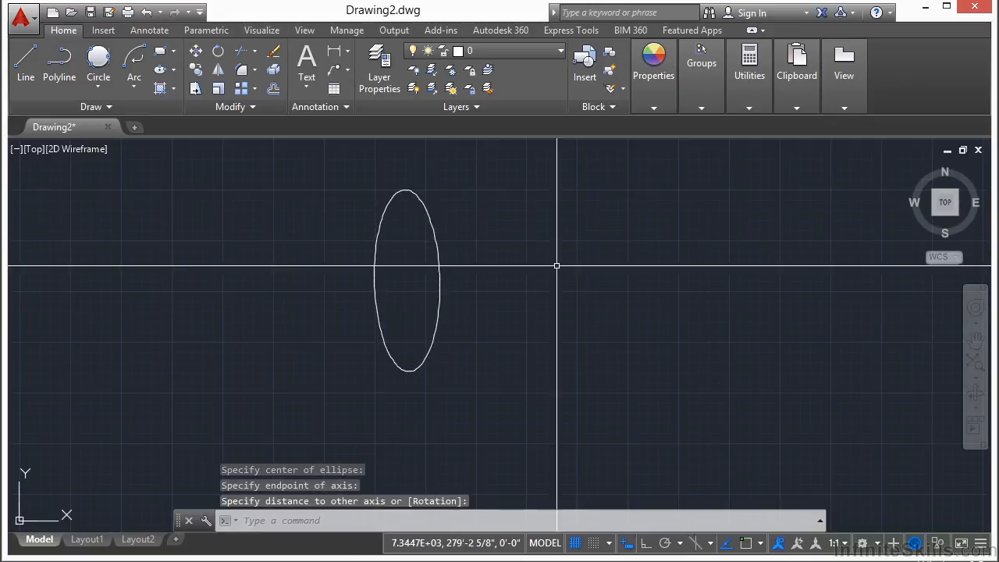
# Turn on Ortho mode and draw a narrower vertical ellipse from its axis endpoints to the right of the first ellipse
pyautogui.moveTo(564, 290); pyautogui.dragTo(415, 313, button='middle')
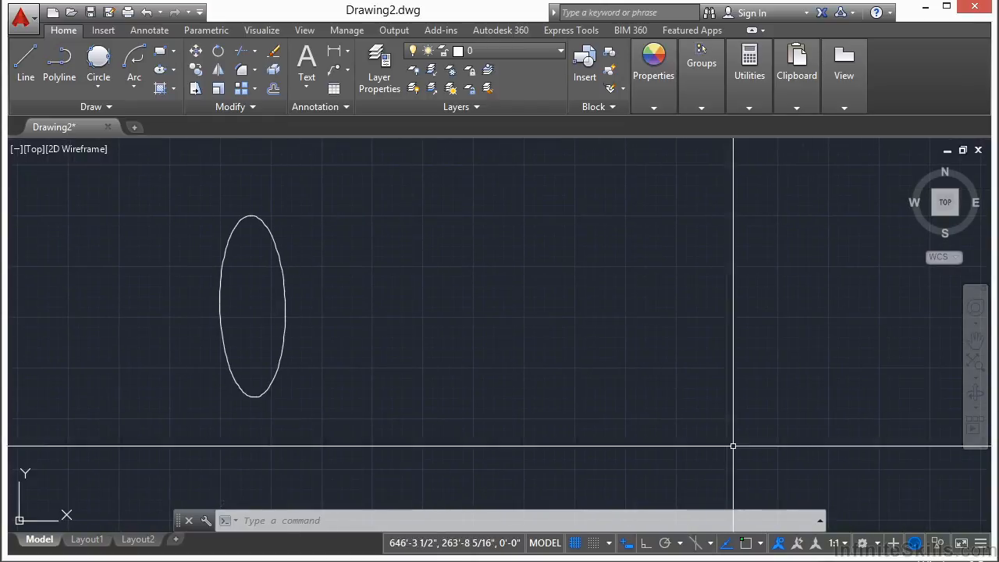
pyautogui.click(646, 547)
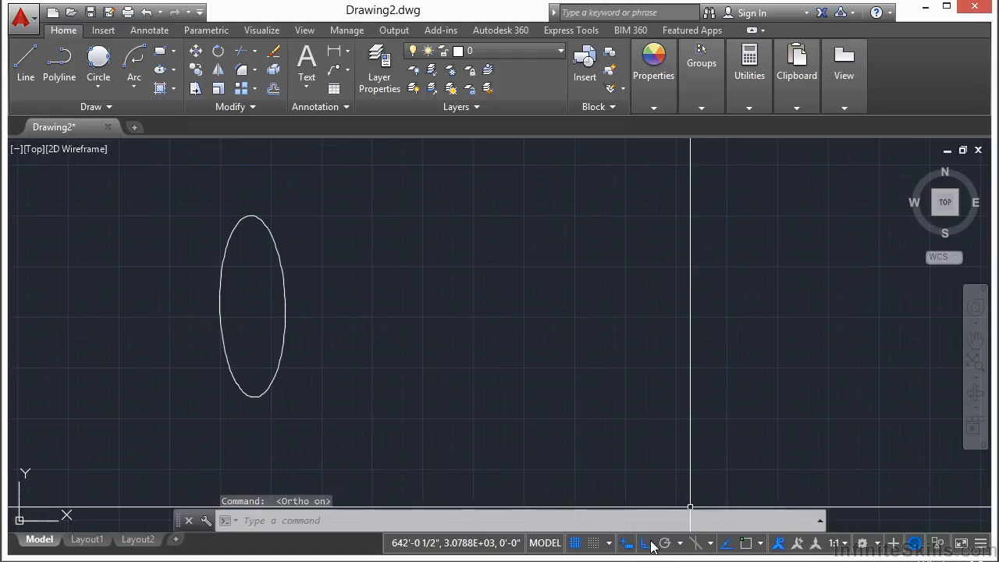
pyautogui.press('Return')
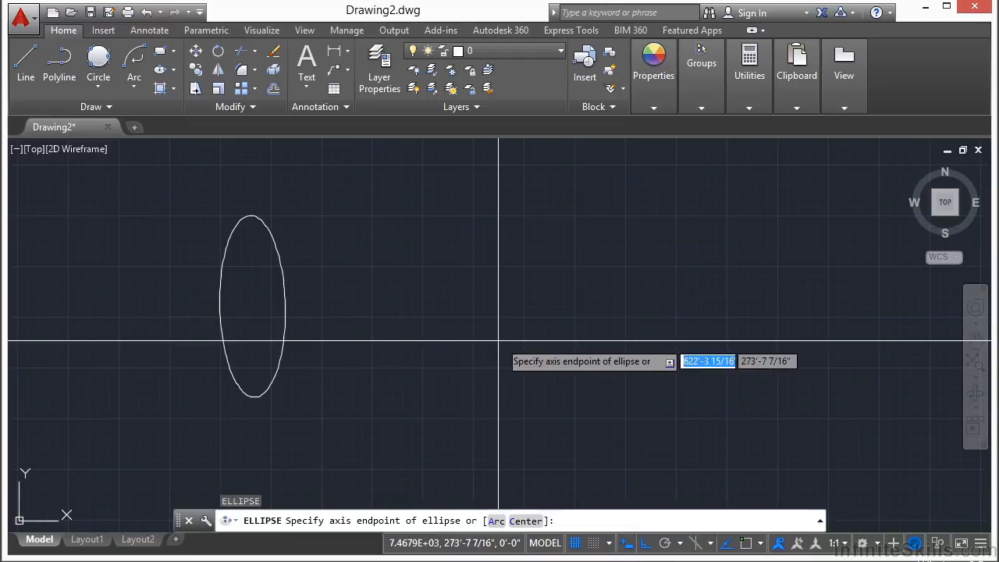
pyautogui.click(472, 297)
pyautogui.click(508, 297)
pyautogui.click(495, 219)
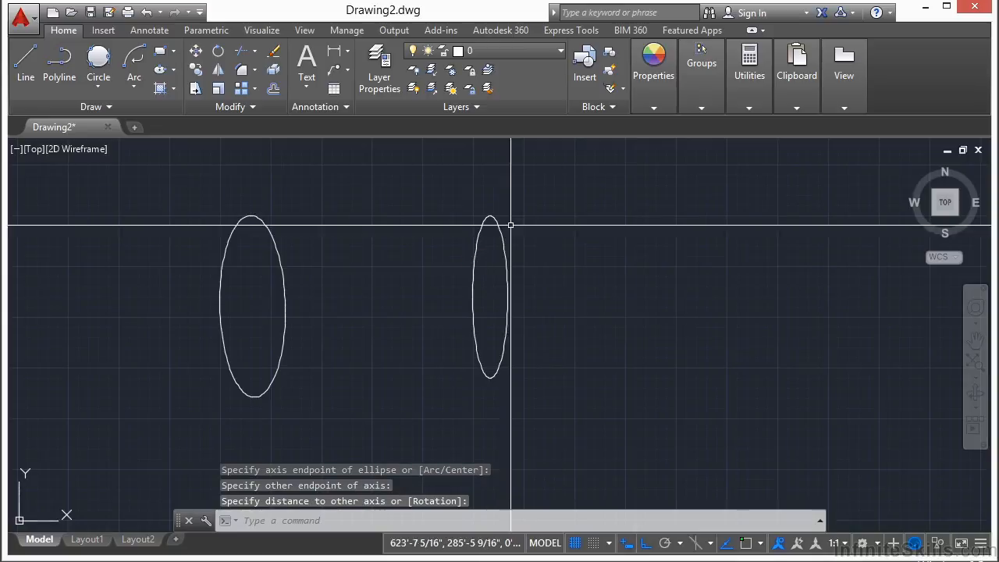
# Draw a third vertical ellipse, about 6' wide, with the Axis, End method to the right of the narrow one
pyautogui.moveTo(635, 334)
pyautogui.mouseDown(button='middle')
pyautogui.moveTo(600, 308)
pyautogui.moveTo(406, 283)
pyautogui.mouseUp(button='middle')
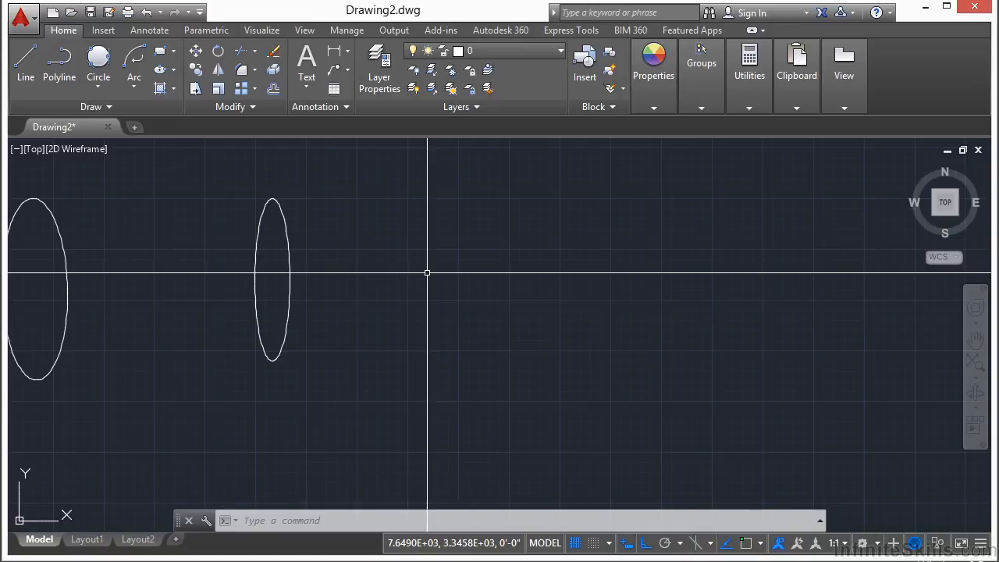
pyautogui.click(174, 70)
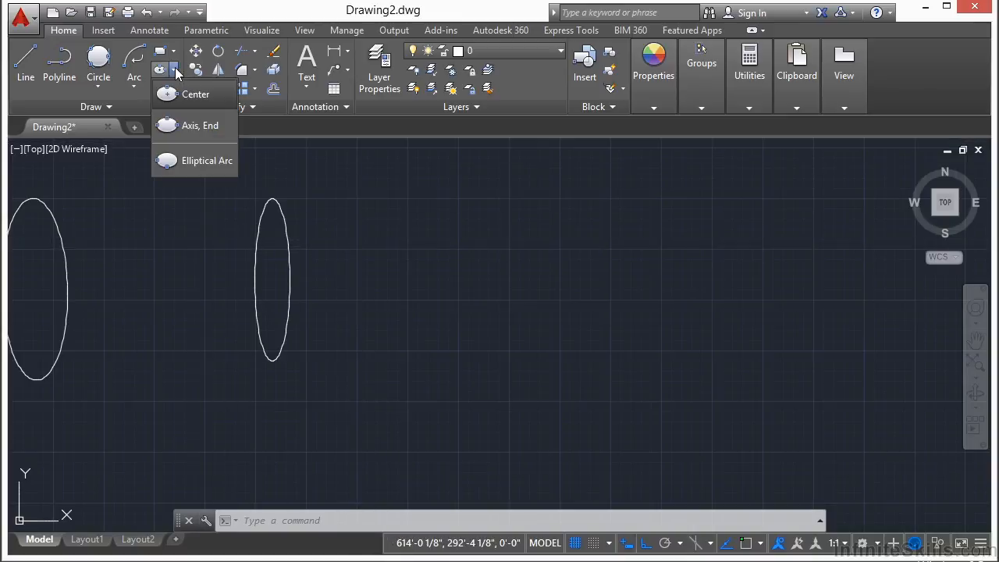
pyautogui.click(209, 129)
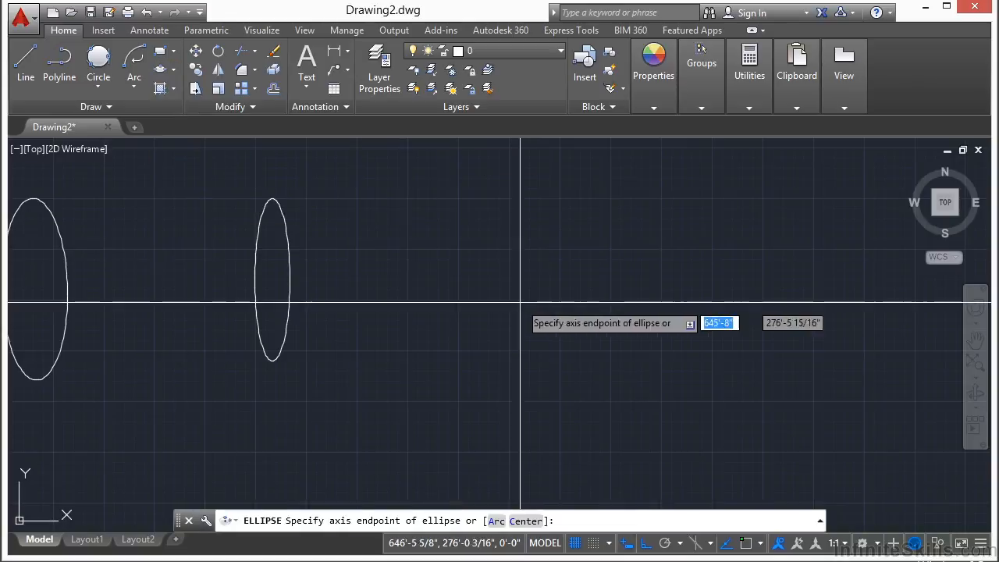
pyautogui.click(443, 272)
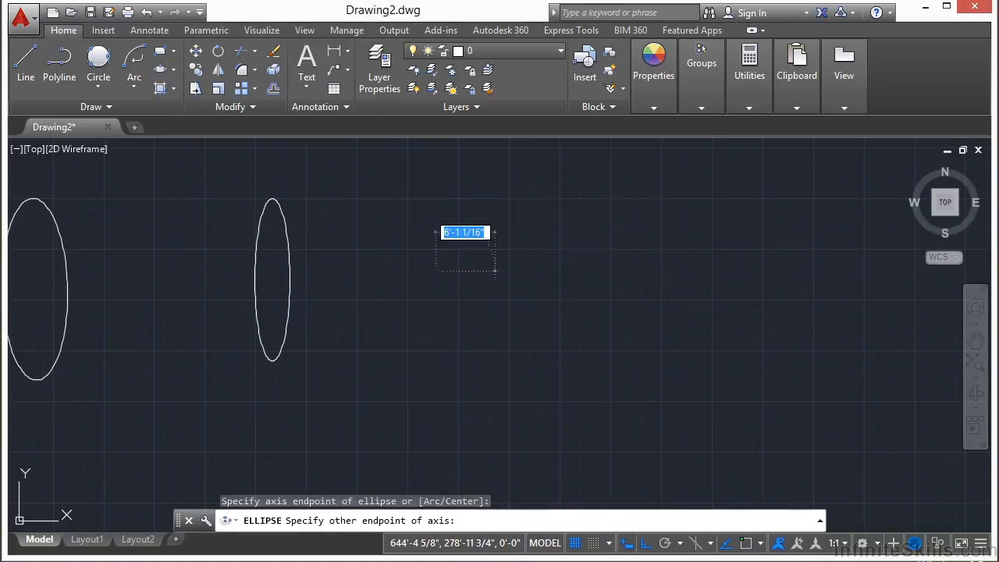
pyautogui.click(492, 274)
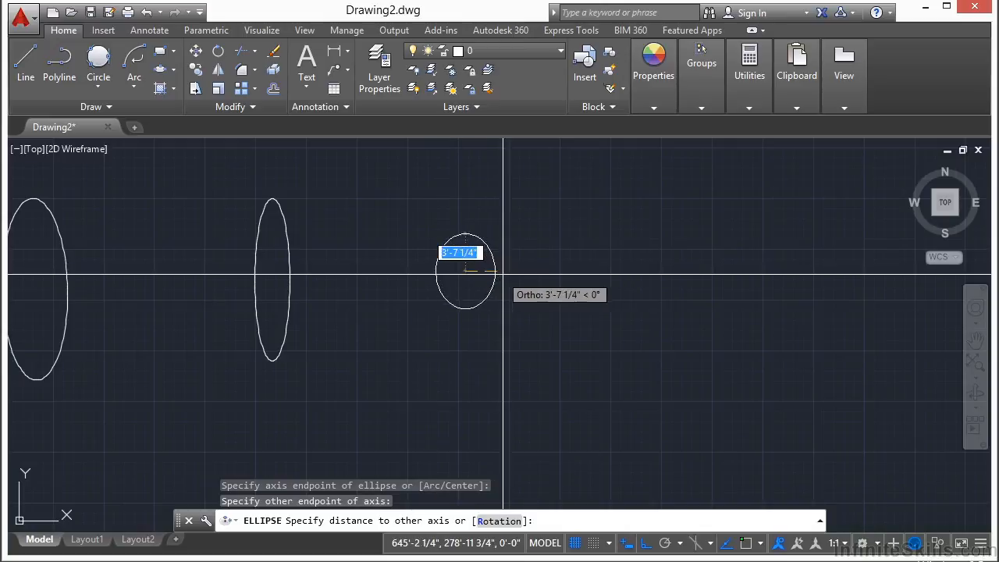
pyautogui.click(481, 363)
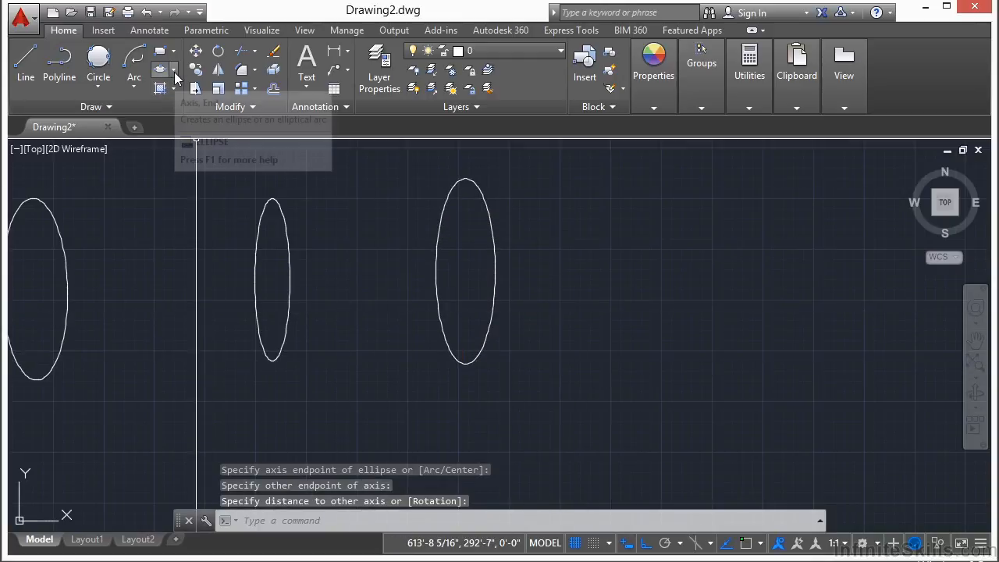
# Draw a narrow vertical elliptical arc beside the third ellipse, with Ortho off for the start and end angles, leaving a small gap on its right side
pyautogui.click(175, 72)
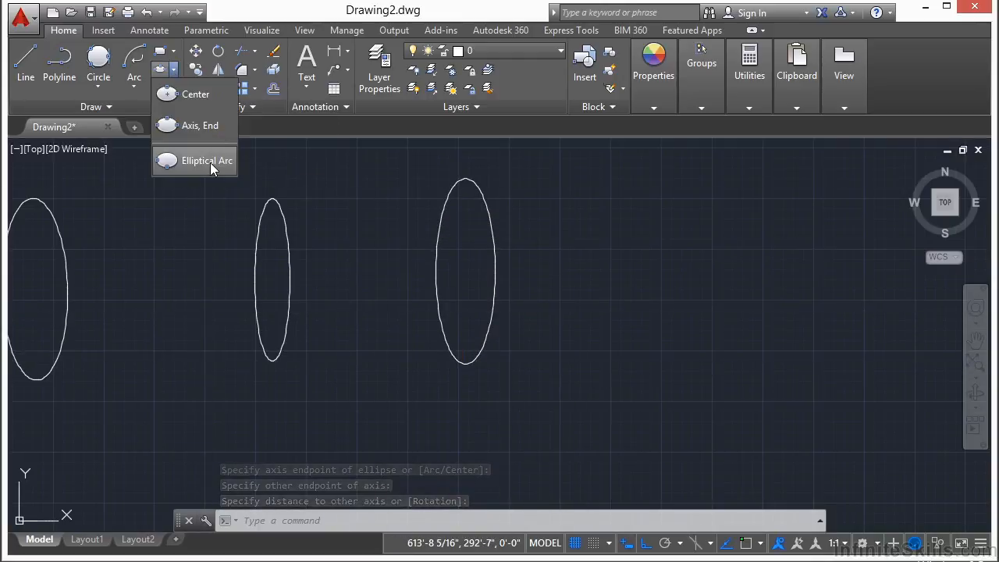
pyautogui.click(210, 163)
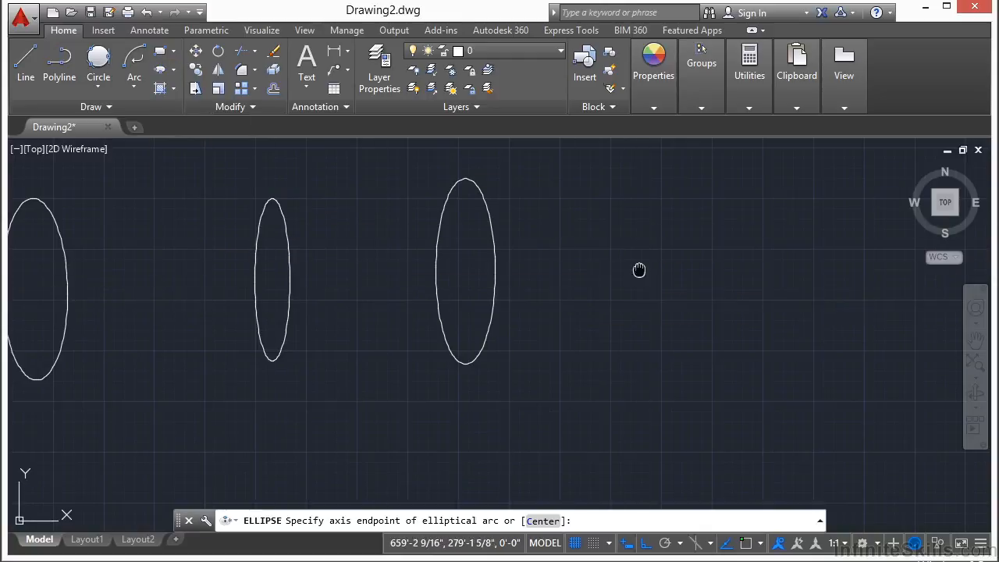
pyautogui.moveTo(483, 266); pyautogui.dragTo(446, 288, button='middle')
pyautogui.click(541, 286)
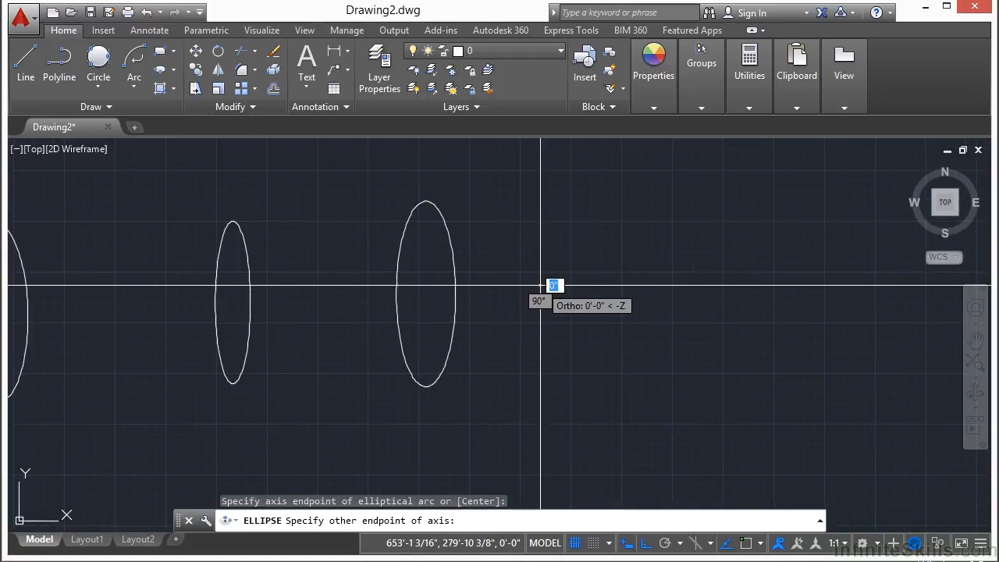
pyautogui.click(576, 286)
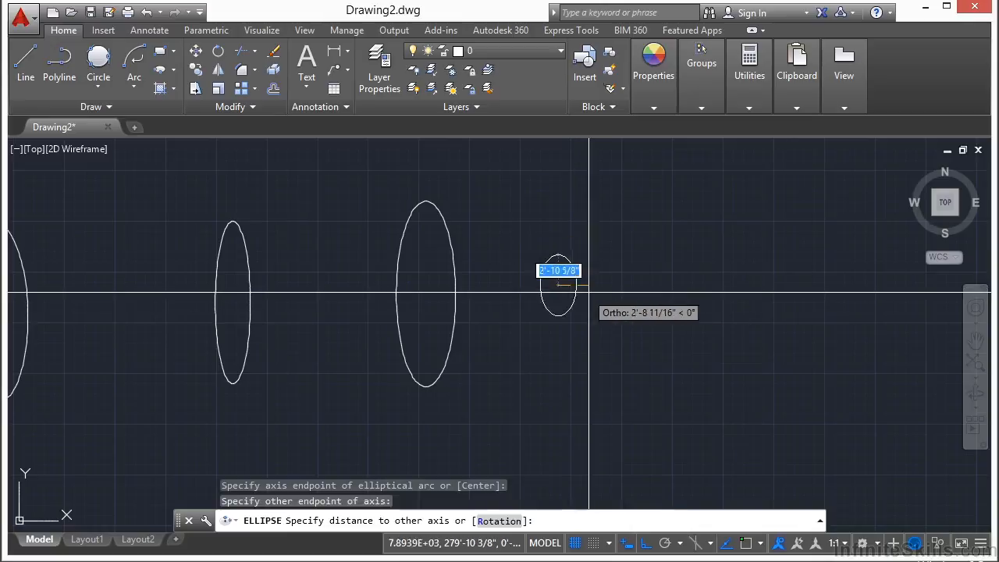
pyautogui.click(596, 355)
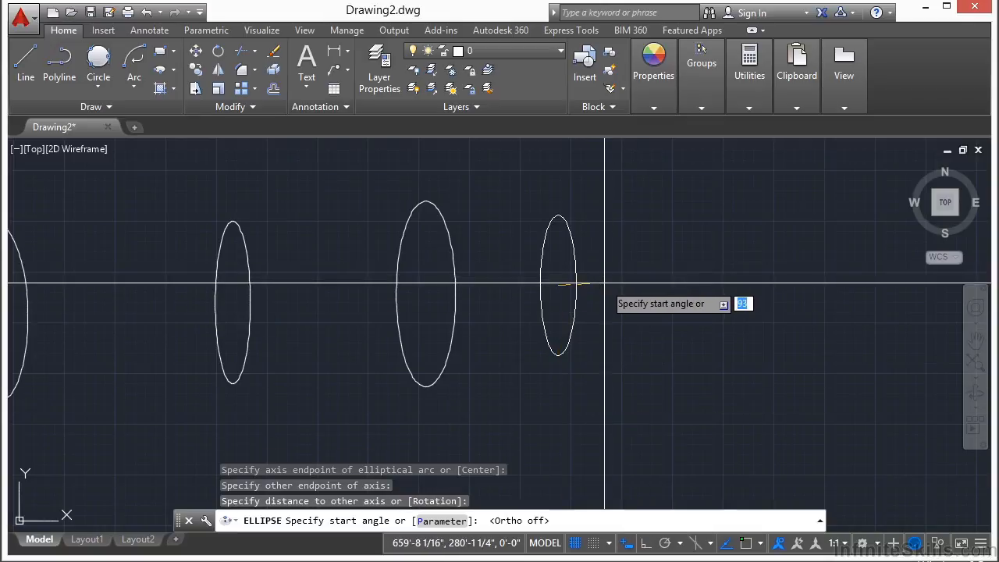
pyautogui.click(605, 283)
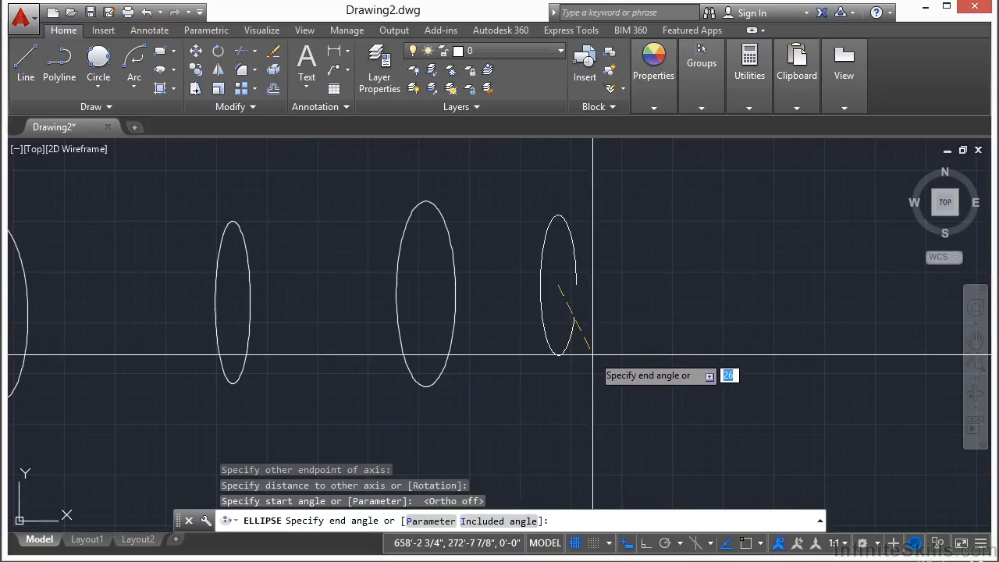
pyautogui.click(589, 330)
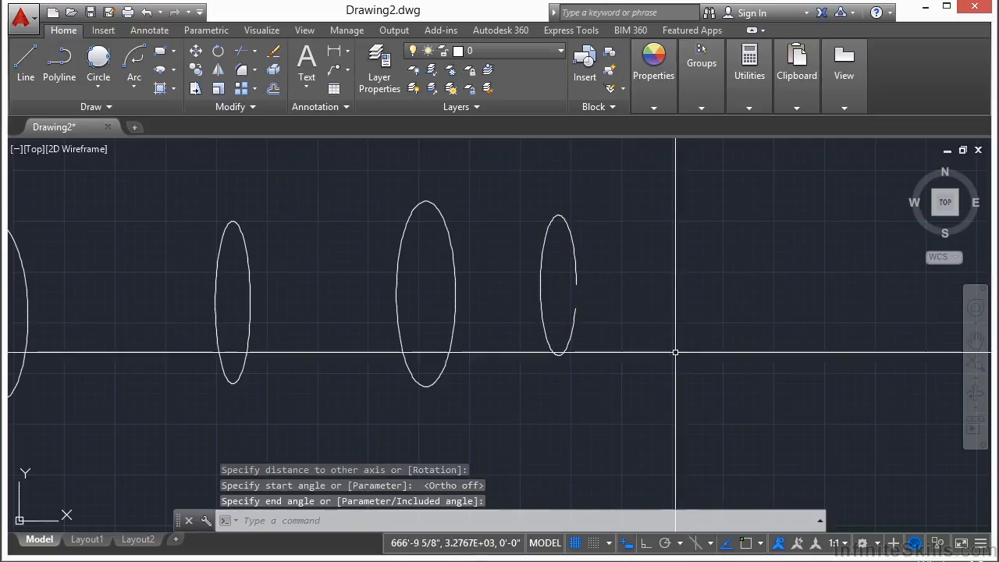
pyautogui.click(575, 257)
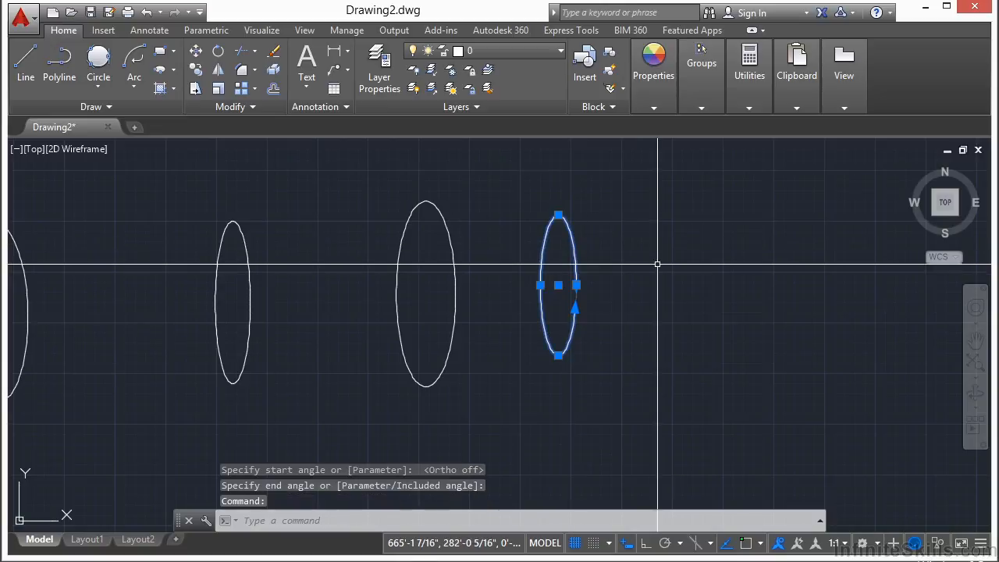
pyautogui.press('Escape')
# Draw a large tilted ellipse with the Center method below the row of vertical ellipses, with its long axis sloping down to the right
pyautogui.scroll(-2, 642, 312)
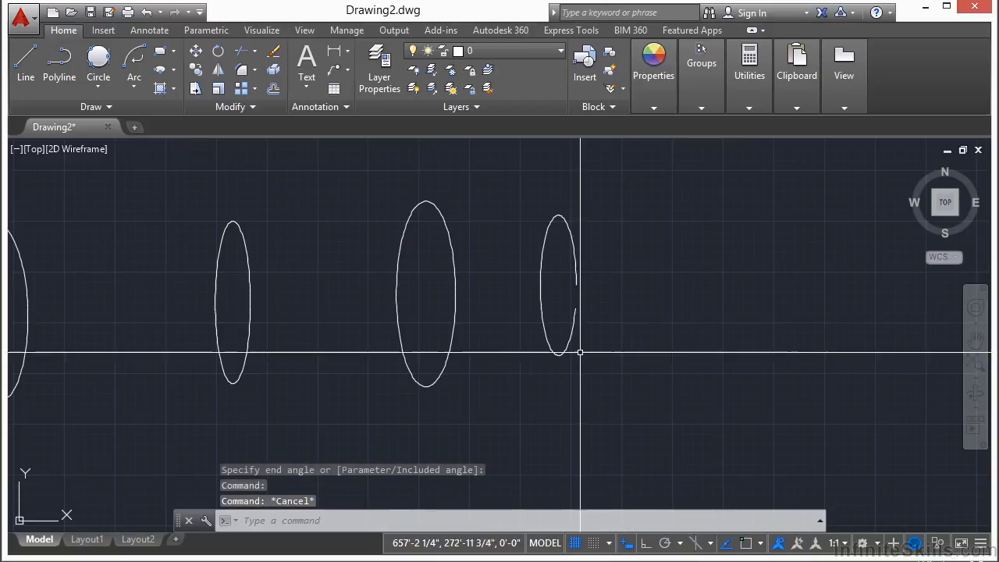
pyautogui.press('Return')
pyautogui.click(174, 70)
pyautogui.click(172, 95)
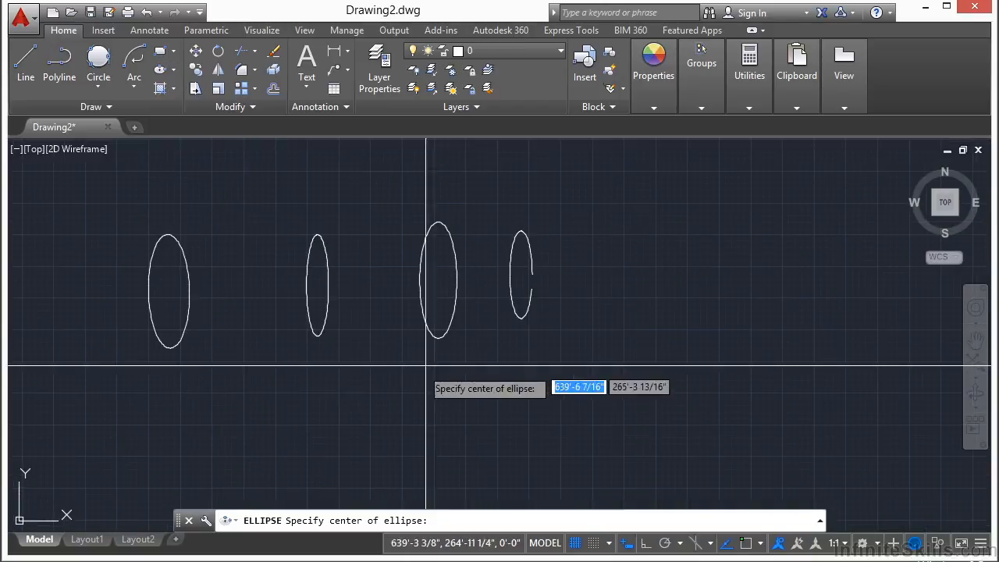
pyautogui.moveTo(440, 357); pyautogui.dragTo(430, 296, button='middle')
pyautogui.click(347, 385)
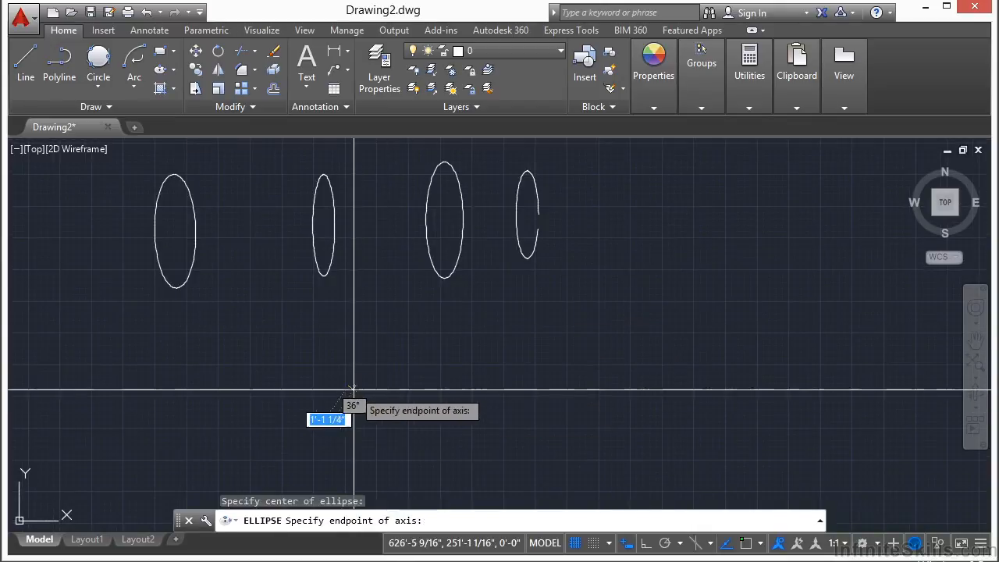
pyautogui.click(370, 345)
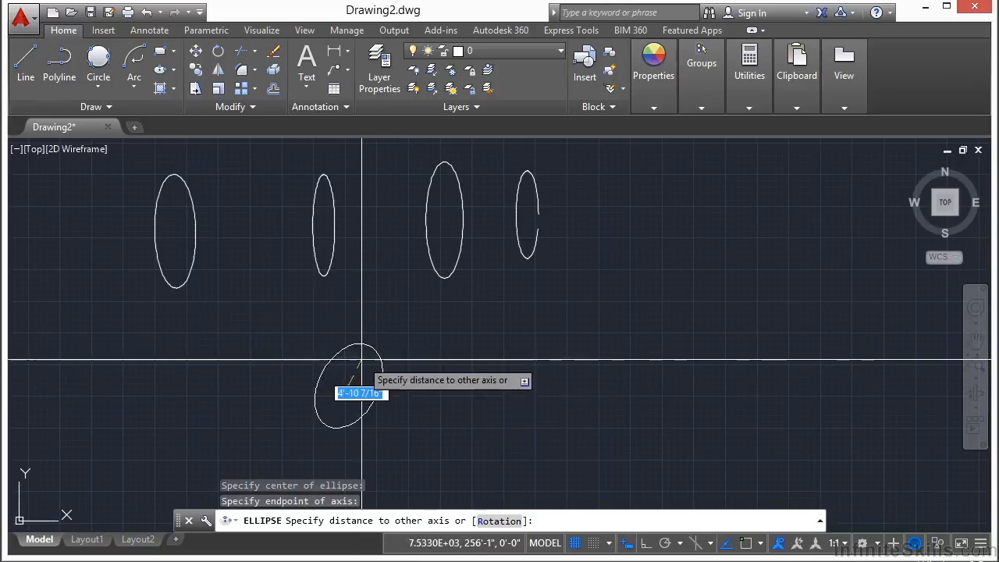
pyautogui.click(271, 324)
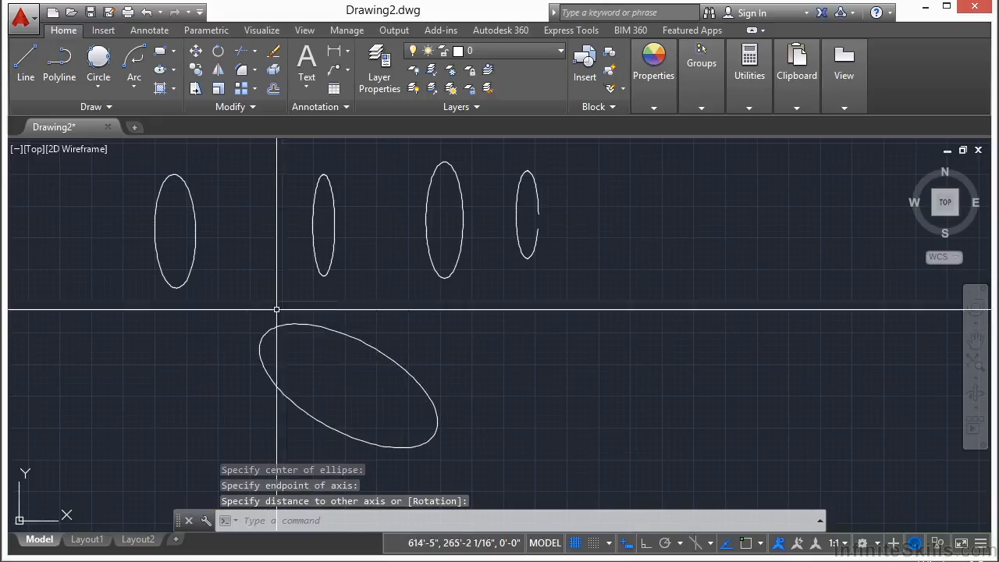
pyautogui.scroll(-2, 390, 283)
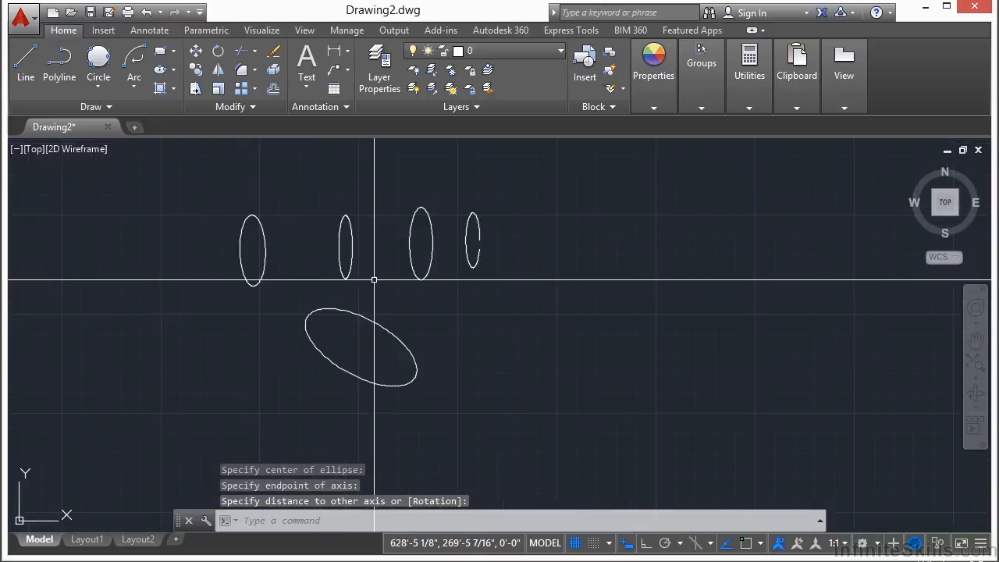